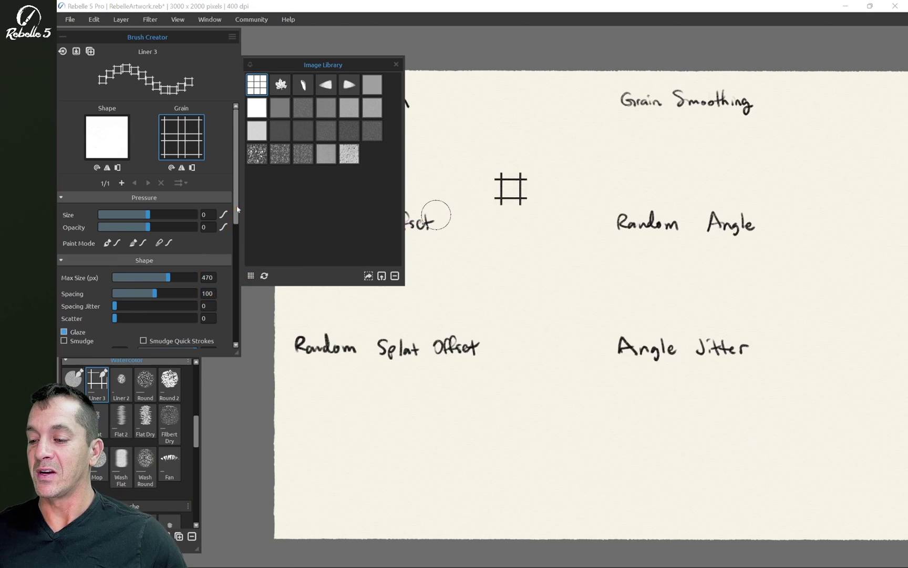
- Raise the Liner 3 brush's grid grain scale from 50 to 158
left_click_drag(235, 211, 223, 331)
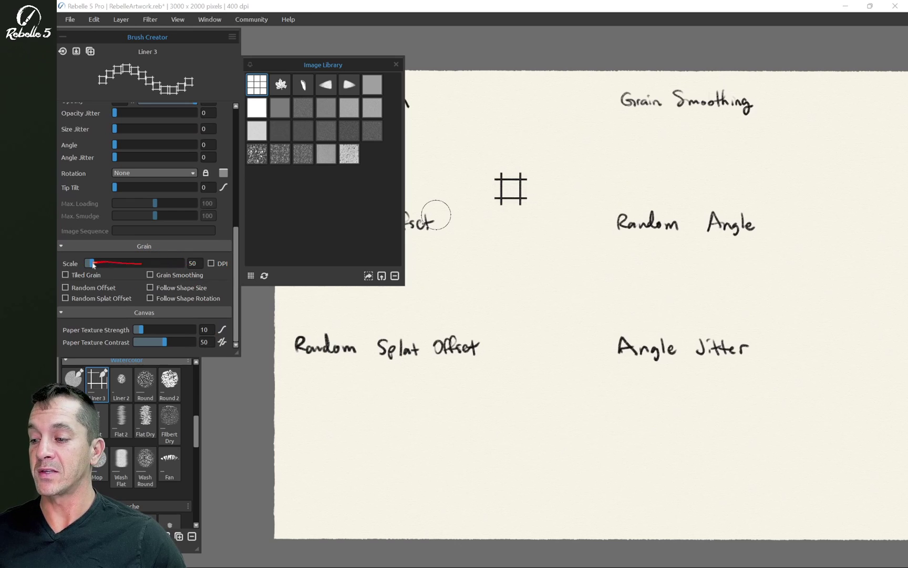
left_click_drag(92, 264, 95, 266)
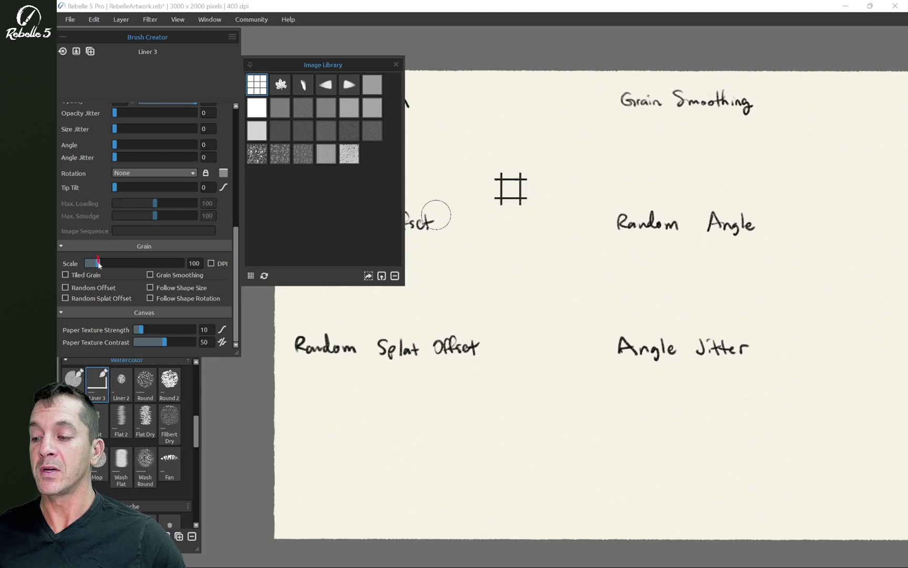
mouse_move(95, 266)
left_mouse_down()
mouse_move(88, 265)
mouse_move(104, 262)
left_mouse_up()
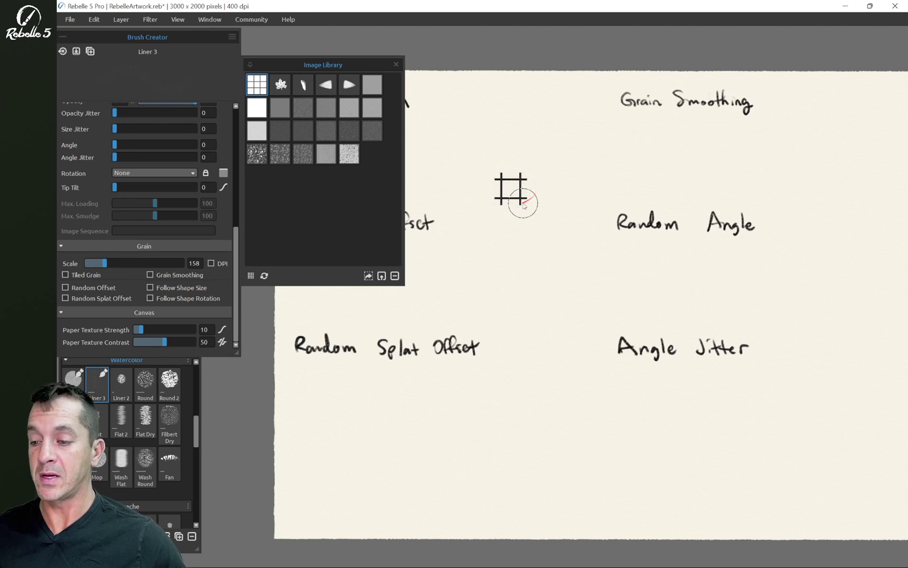
- Annotate how the stamp and brush shape settings relate to the grain
left_click_drag(524, 206, 238, 255)
scroll(236, 257, "up", 8)
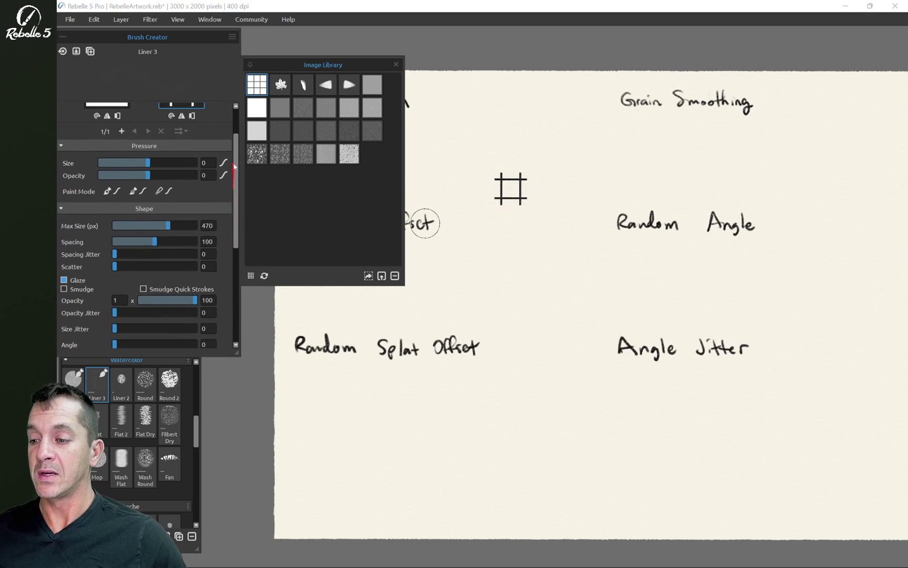
left_click_drag(234, 164, 109, 245)
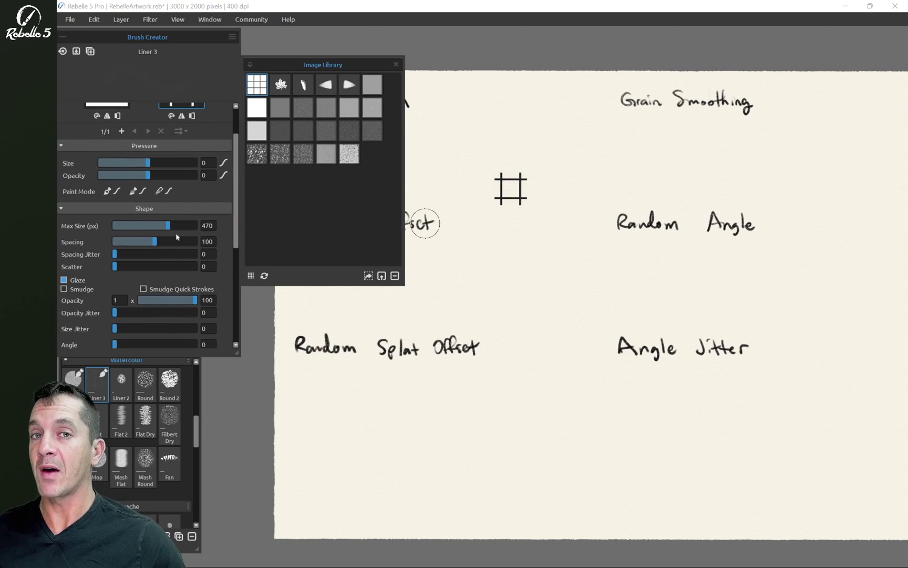
left_click_drag(230, 215, 235, 208)
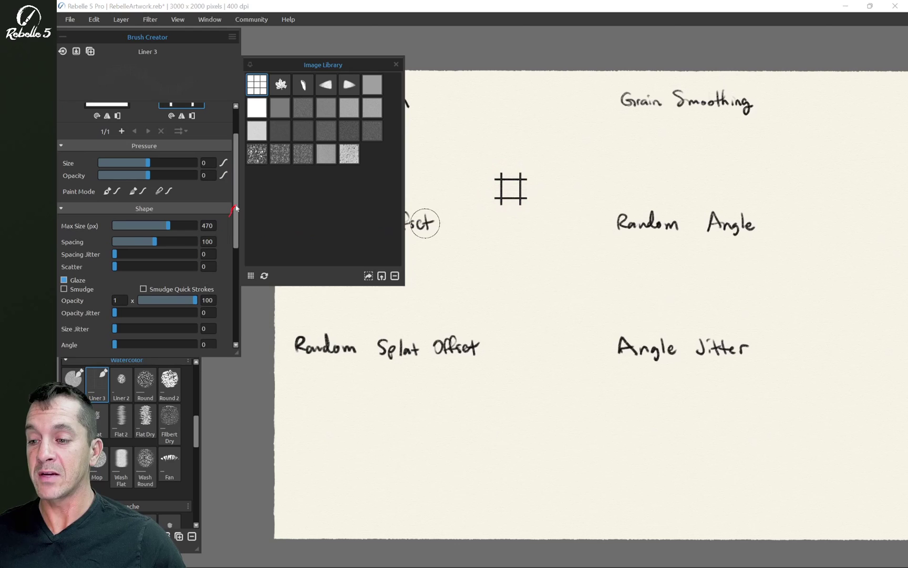
scroll(236, 210, "up", 3)
scroll(236, 211, "down", 10)
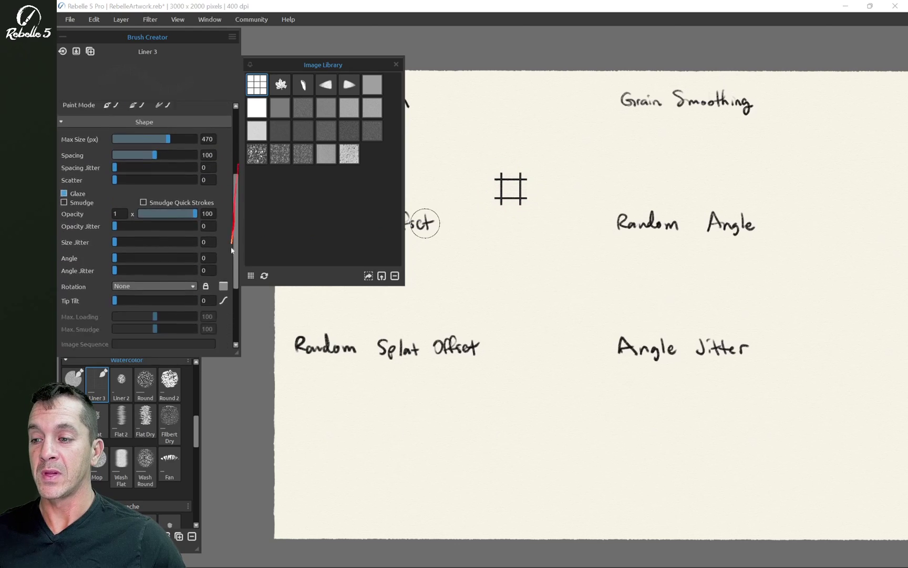
- Set the grain scale back to 50 and paint a test stroke of grid stamps
left_click_drag(231, 305, 184, 265)
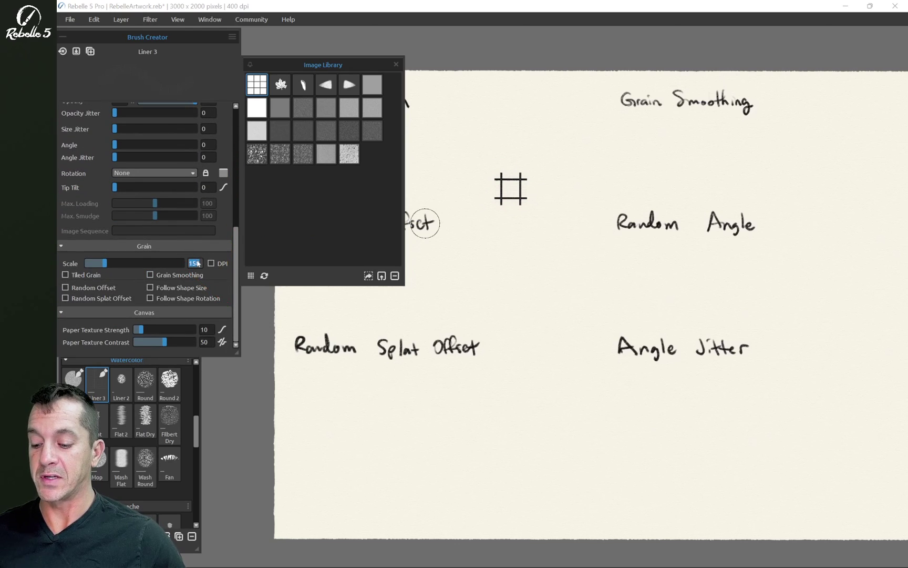
type("50")
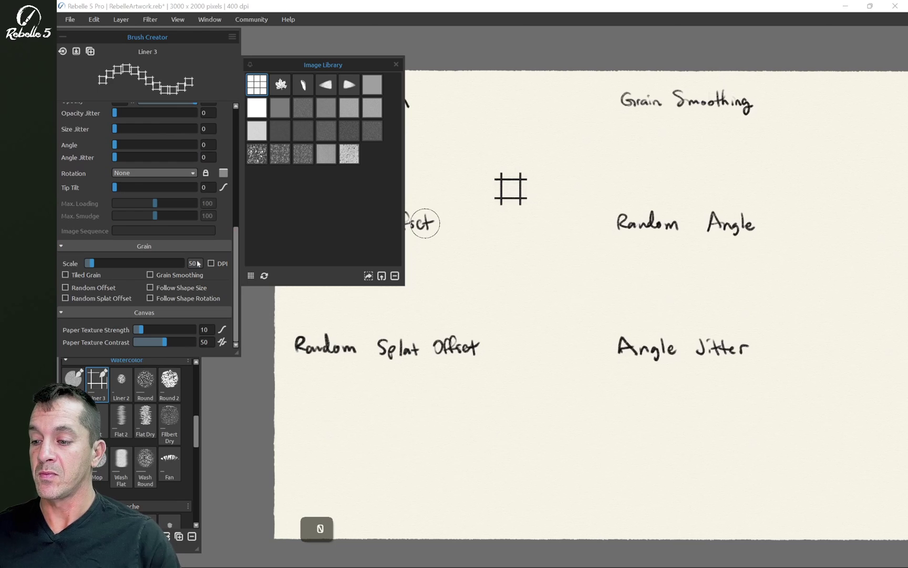
mouse_move(508, 251)
left_mouse_down()
mouse_move(525, 245)
mouse_move(561, 259)
mouse_move(527, 291)
mouse_move(457, 290)
mouse_move(409, 312)
mouse_move(429, 360)
mouse_move(581, 280)
mouse_move(575, 338)
mouse_move(469, 390)
mouse_move(509, 435)
mouse_move(599, 397)
mouse_move(594, 452)
mouse_move(724, 434)
mouse_move(644, 389)
mouse_move(671, 259)
mouse_move(705, 342)
left_mouse_up()
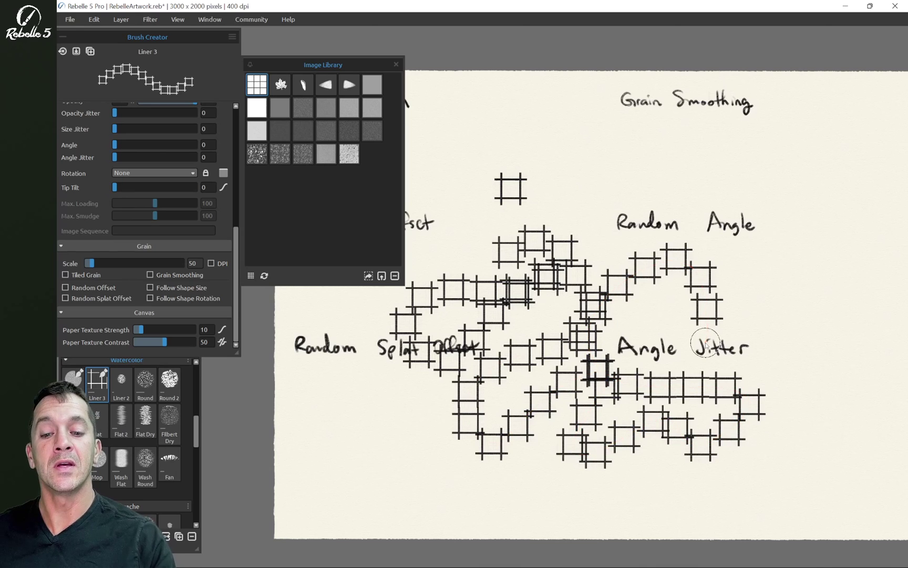
- Paint two rows of grid stamps under the Grain Smoothing label
mouse_move(514, 133)
left_mouse_down()
mouse_move(544, 138)
mouse_move(739, 139)
left_mouse_up()
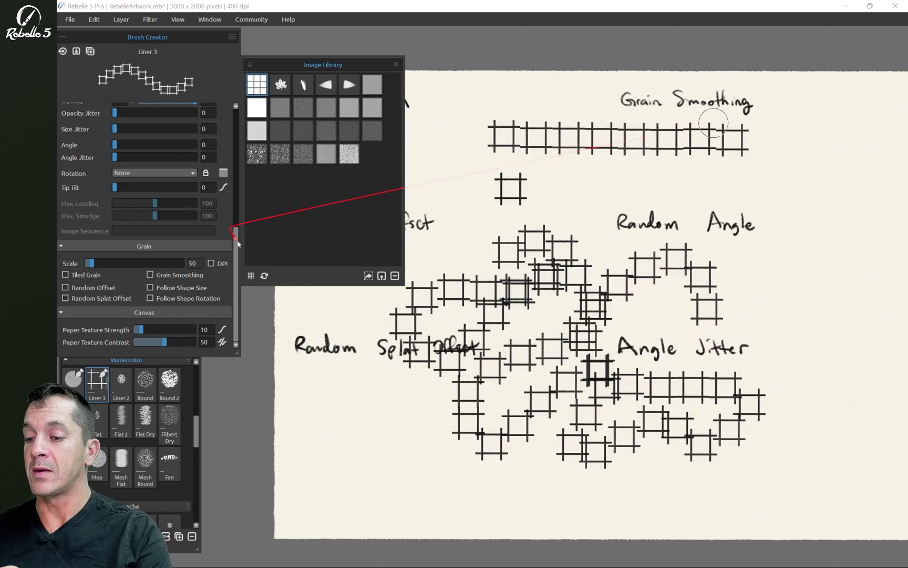
scroll(128, 119, "up", 10)
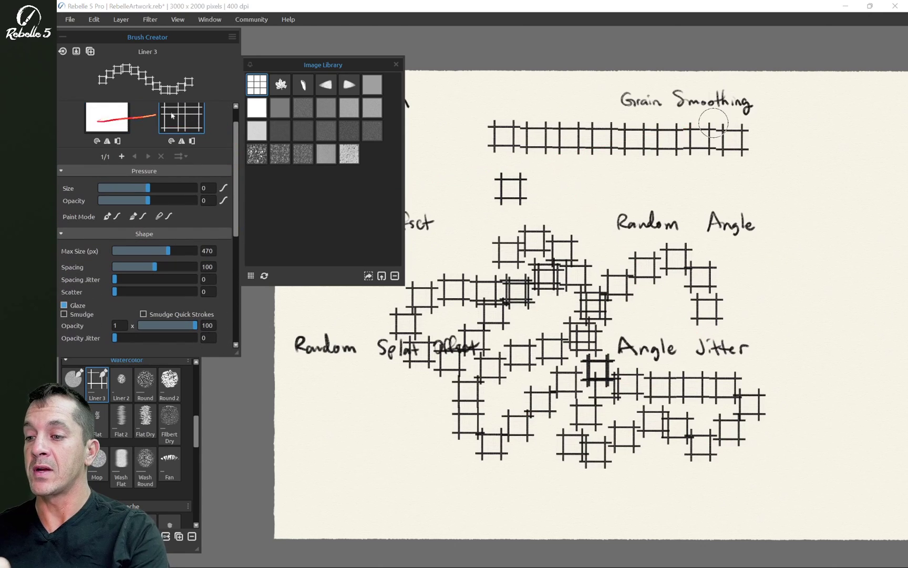
scroll(210, 127, "up", 2)
left_click_drag(549, 177, 776, 174)
- Undo the grid stamp strokes, enable Tiled Grain, and paint a tiled grid stroke
key("ctrl+z")
key("ctrl+z")
key("ctrl+z")
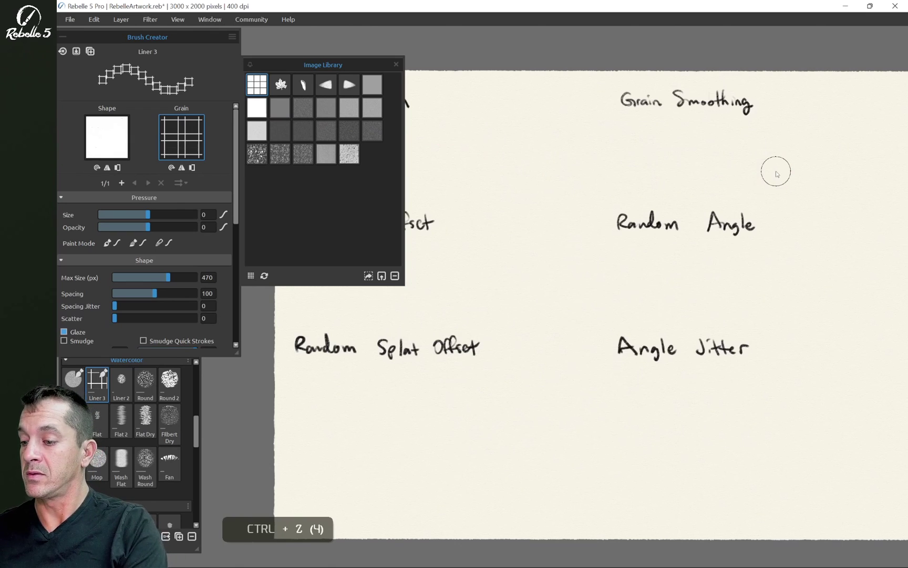
scroll(236, 303, "down", 5)
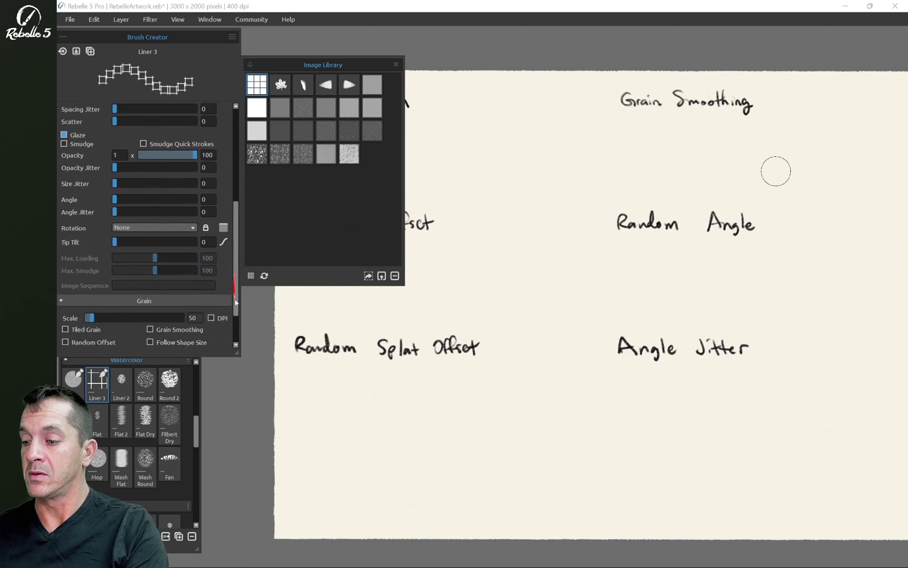
left_click_drag(235, 302, 235, 337)
left_click(65, 274)
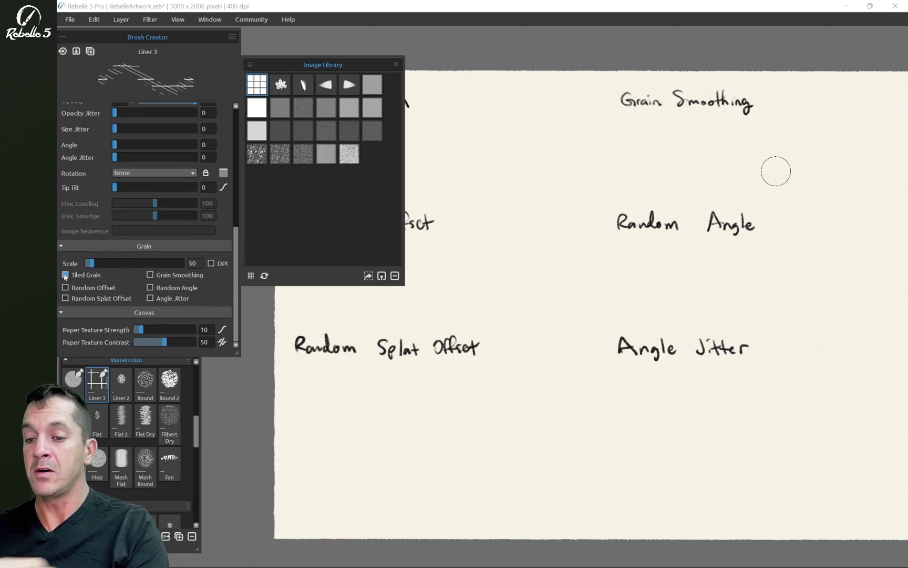
mouse_move(455, 189)
left_mouse_down()
mouse_move(543, 146)
mouse_move(533, 180)
mouse_move(432, 174)
mouse_move(463, 102)
mouse_move(531, 101)
mouse_move(509, 188)
mouse_move(592, 158)
mouse_move(570, 211)
mouse_move(457, 221)
mouse_move(518, 195)
mouse_move(562, 199)
mouse_move(584, 234)
mouse_move(592, 282)
left_mouse_up()
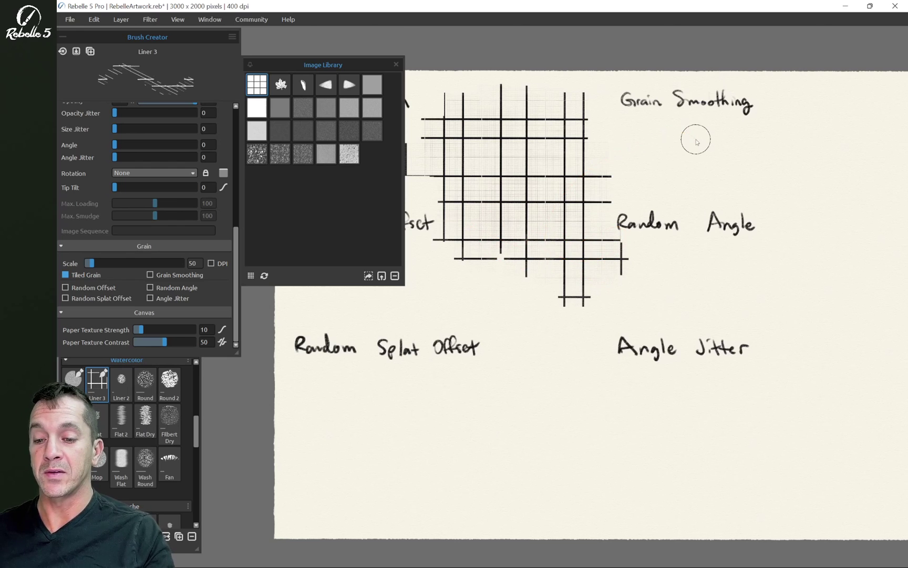
- Close the Image Library and paint tiled grid strokes across the lower canvas
left_click(396, 64)
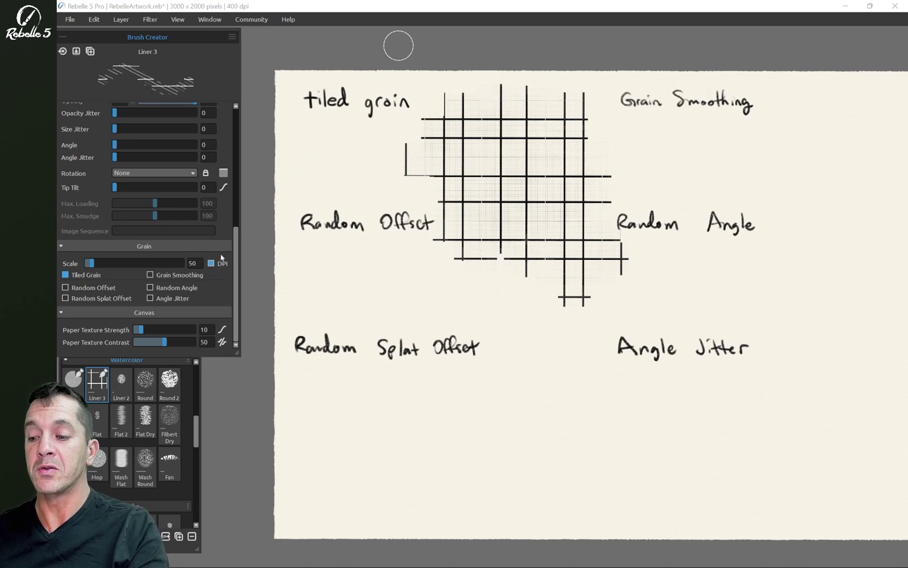
left_click_drag(355, 462, 535, 421)
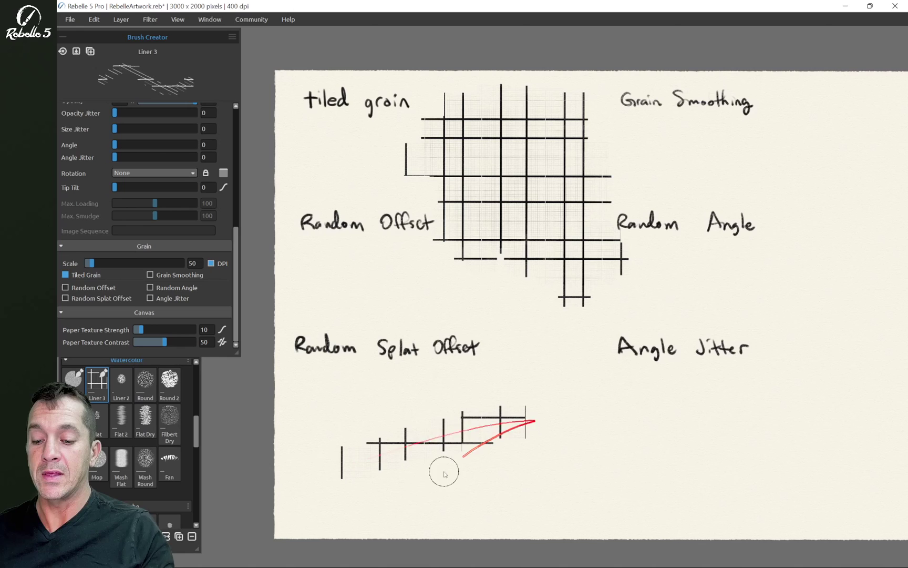
left_click_drag(408, 486, 610, 465)
mouse_move(503, 499)
left_mouse_down()
mouse_move(757, 501)
mouse_move(503, 462)
mouse_move(507, 395)
mouse_move(527, 399)
mouse_move(654, 488)
left_mouse_up()
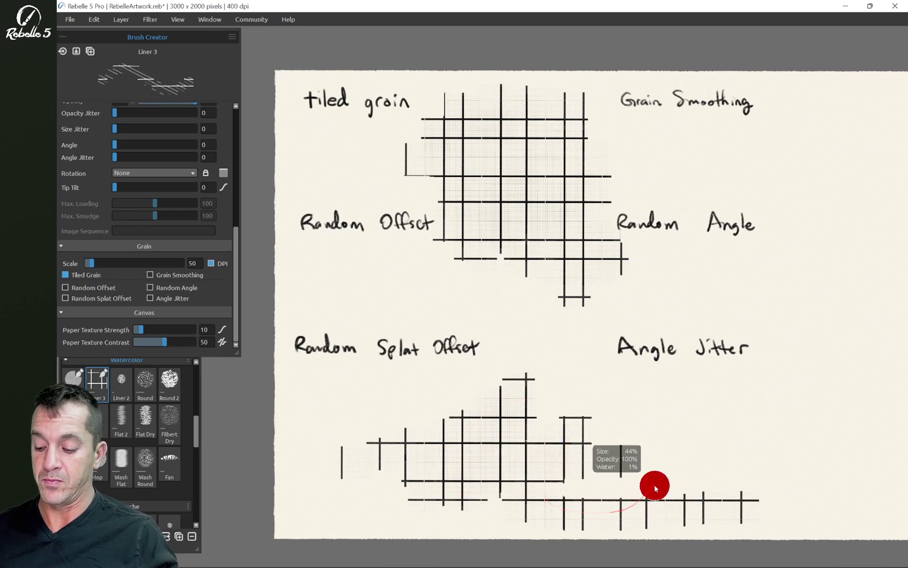
- Undo the lower grid strokes and paint a Square Soft 2 leaf-splat stroke below Random Offset
key("ctrl+z")
key("ctrl+z")
key("ctrl+z")
key("ctrl+z")
key("ctrl+z")
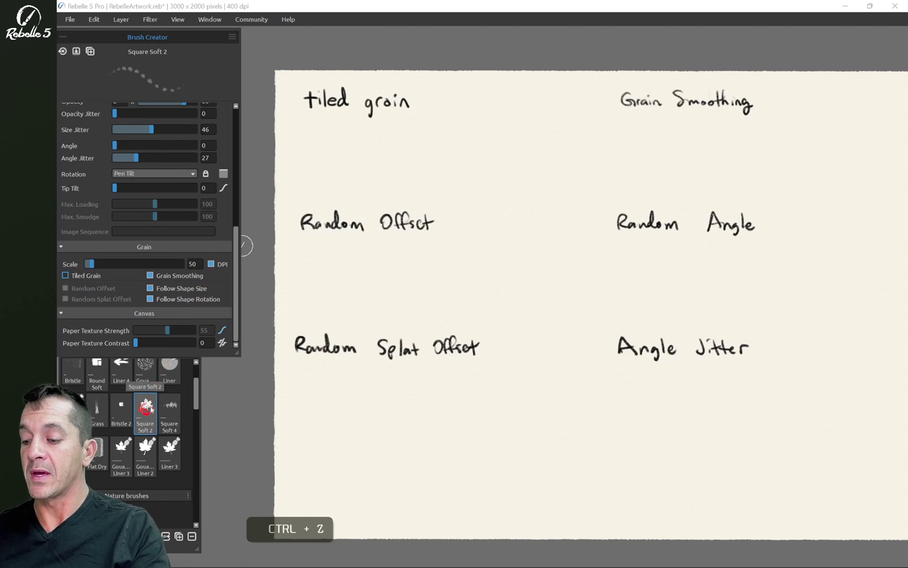
left_click_drag(148, 401, 228, 285)
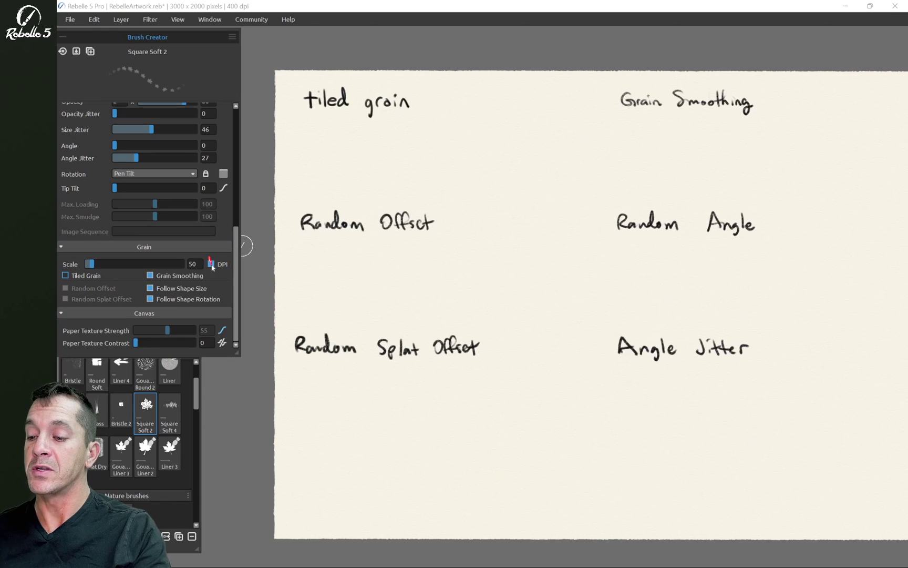
mouse_move(345, 274)
left_mouse_down()
mouse_move(476, 268)
mouse_move(343, 302)
mouse_move(426, 296)
mouse_move(517, 322)
left_mouse_up()
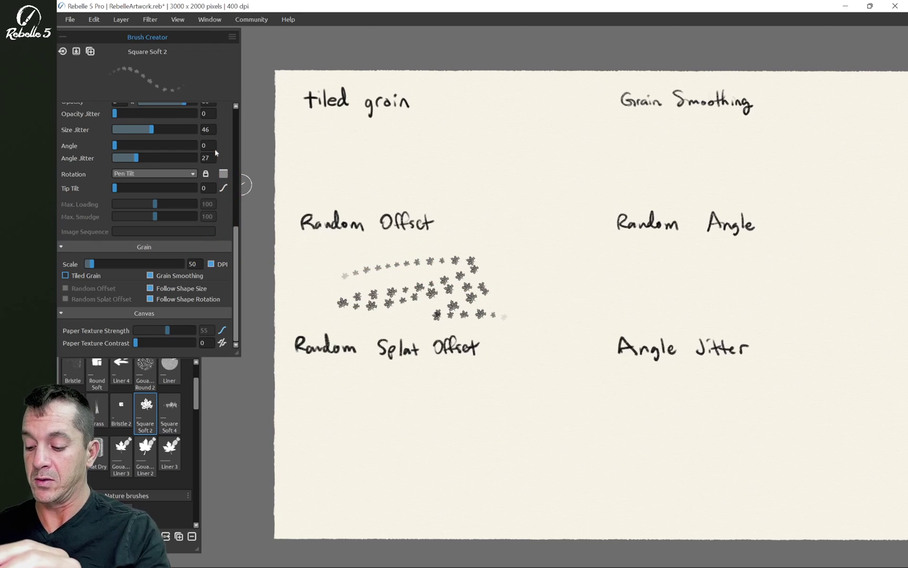
- Change the canvas resolution from 400 to 200 DPI
key("Tab")
left_click(147, 100)
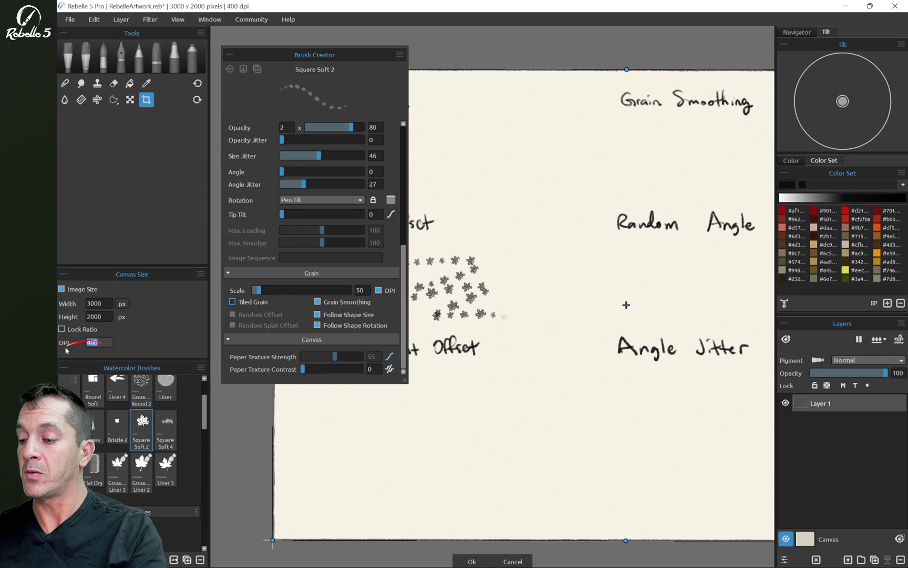
type("200")
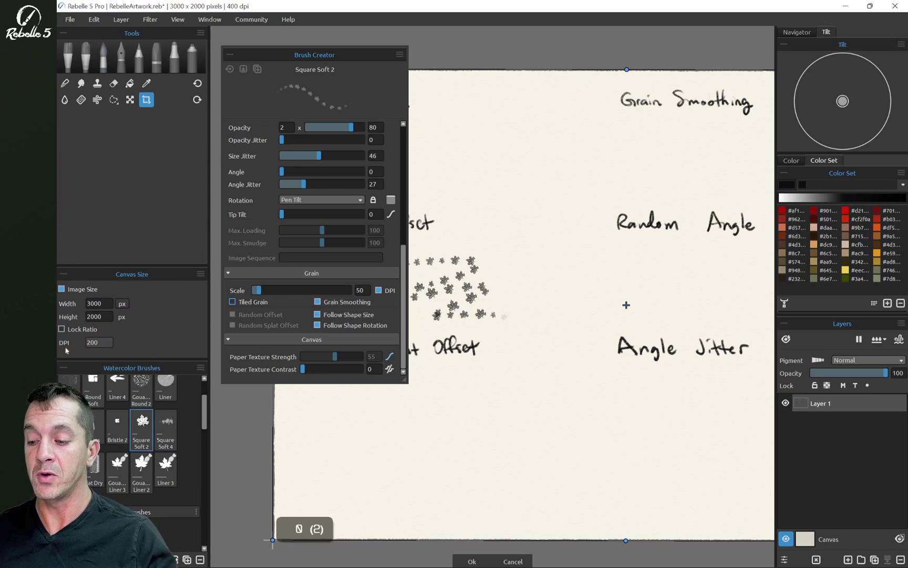
left_click(471, 561)
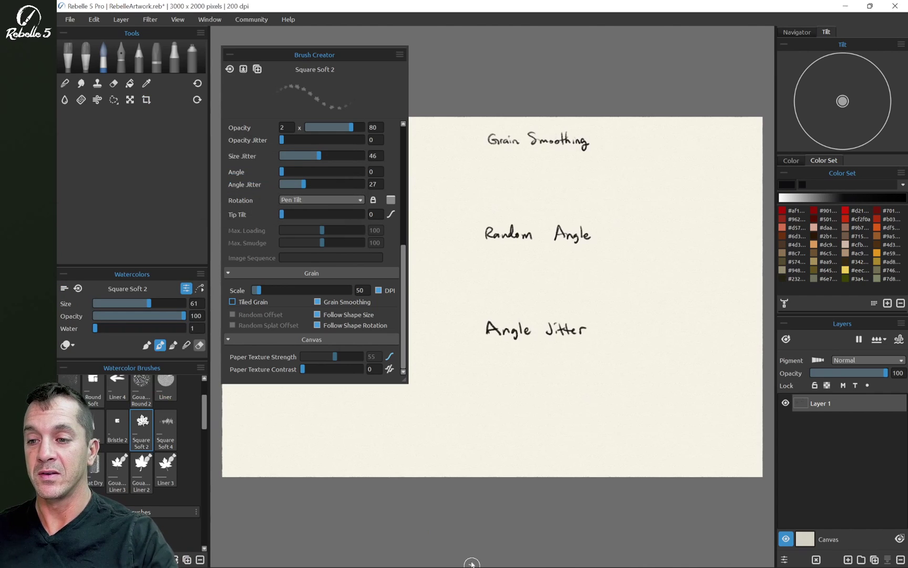
- Pan to the canvas's left side and paint two more leaf-stamp strokes
left_click_drag(371, 55, 329, 50)
mouse_move(426, 172)
left_mouse_down()
mouse_move(598, 167)
mouse_move(641, 142)
mouse_move(648, 111)
mouse_move(679, 112)
left_mouse_up()
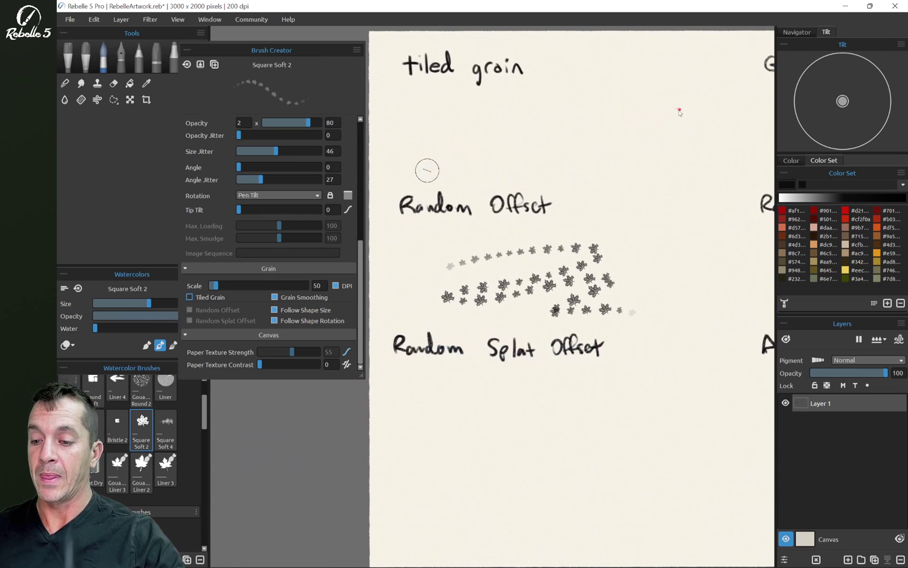
mouse_move(636, 258)
left_mouse_down()
mouse_move(639, 249)
mouse_move(695, 251)
mouse_move(667, 305)
mouse_move(731, 319)
mouse_move(728, 356)
left_mouse_up()
left_click_drag(361, 259, 361, 139)
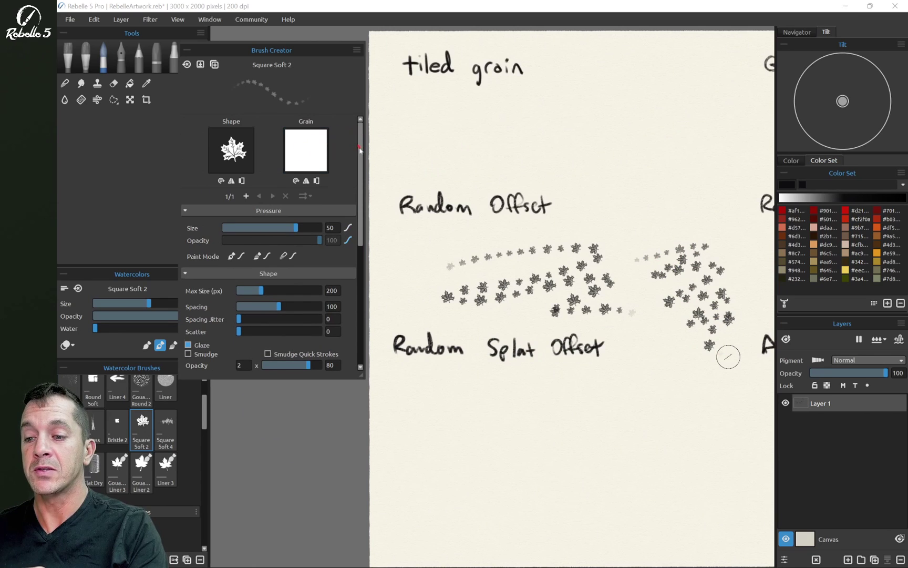
left_click_drag(361, 148, 371, 277)
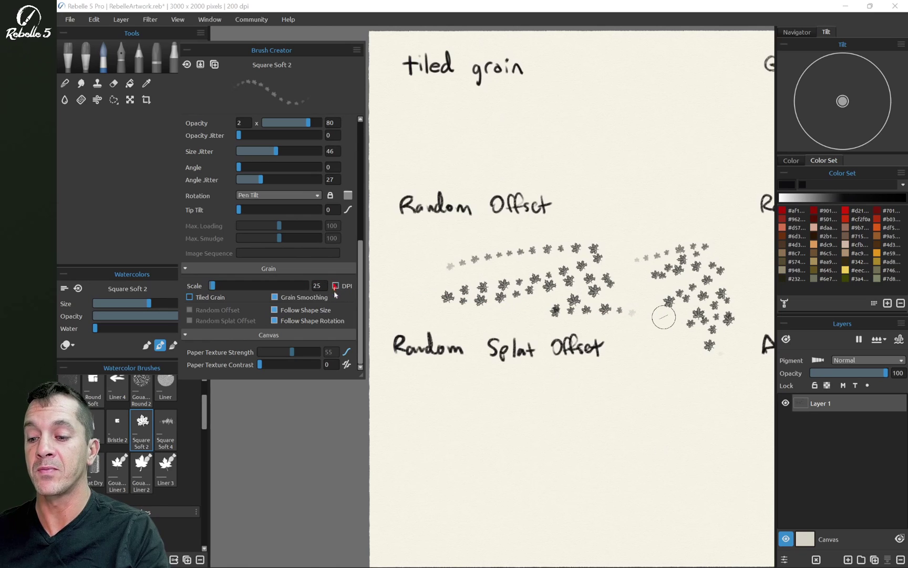
- Set grain scale to 25, paint leaf stamps, turn off grain DPI, then undo the tests
mouse_move(316, 295)
left_mouse_down()
mouse_move(440, 274)
mouse_move(666, 347)
mouse_move(527, 330)
mouse_move(637, 384)
mouse_move(652, 304)
left_mouse_up()
mouse_move(618, 417)
left_mouse_down()
mouse_move(675, 386)
mouse_move(650, 425)
mouse_move(683, 423)
mouse_move(683, 471)
mouse_move(672, 397)
mouse_move(647, 380)
mouse_move(705, 420)
mouse_move(722, 456)
left_mouse_up()
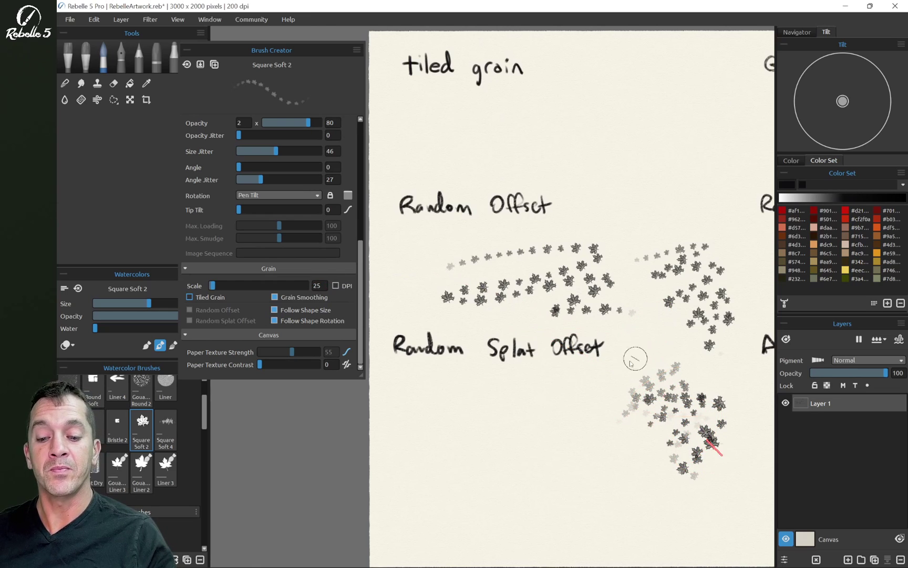
left_click(335, 285)
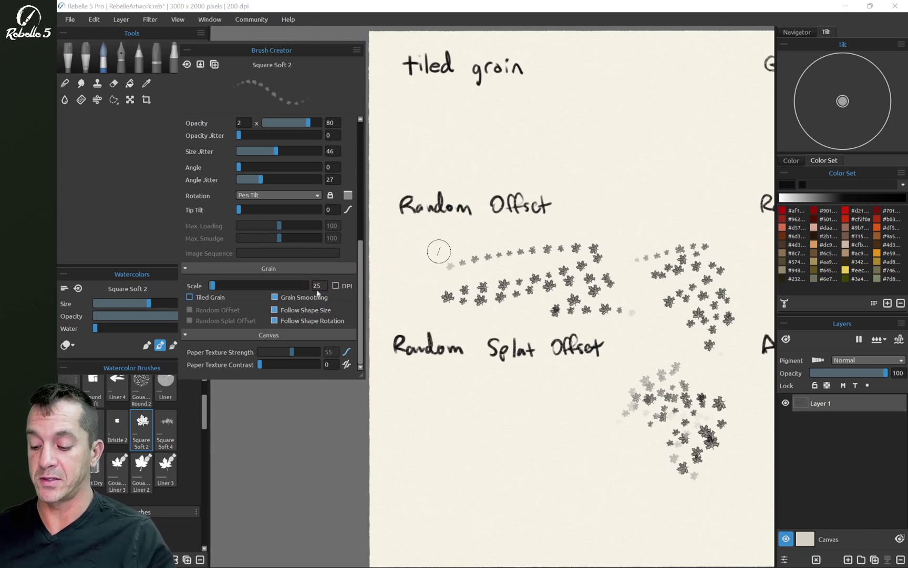
key("ctrl+z")
key("ctrl+z")
key("ctrl+z")
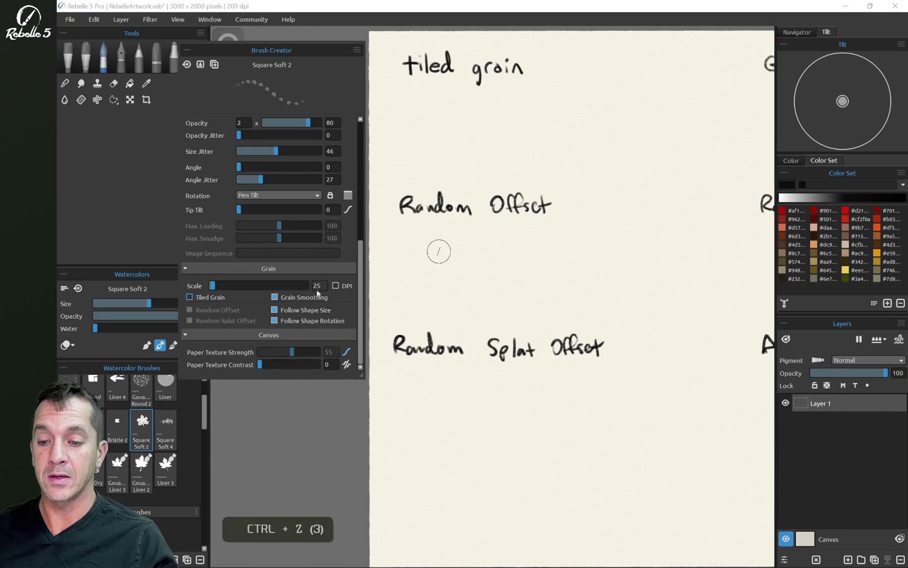
- Load Liner 3 and paint a tiled grid-grain patch under 'tiled grain'
scroll(158, 421, "down", 3)
left_click(99, 415)
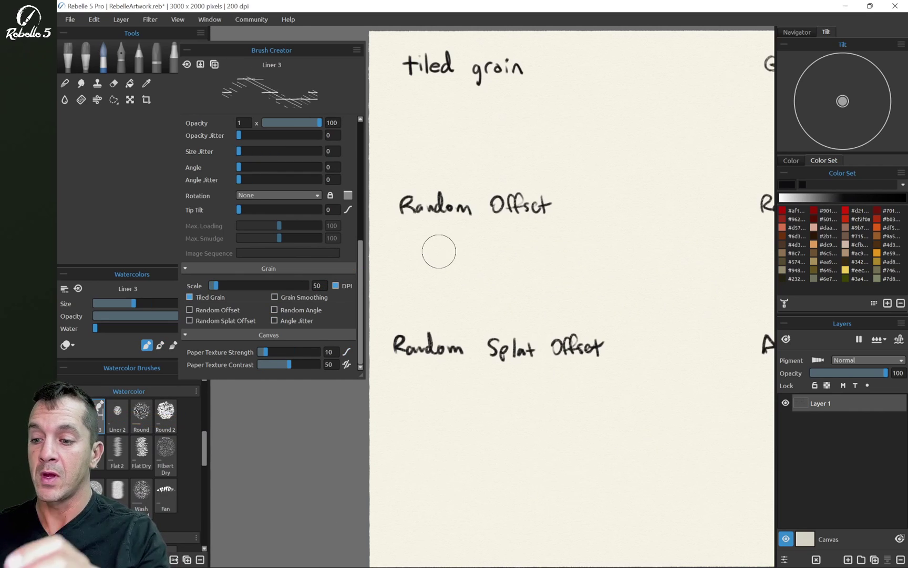
mouse_move(400, 109)
left_mouse_down()
mouse_move(456, 109)
mouse_move(397, 132)
mouse_move(446, 139)
mouse_move(403, 149)
mouse_move(454, 148)
mouse_move(407, 156)
mouse_move(384, 103)
mouse_move(414, 100)
mouse_move(423, 110)
mouse_move(379, 156)
mouse_move(440, 168)
mouse_move(385, 170)
mouse_move(469, 152)
left_mouse_up()
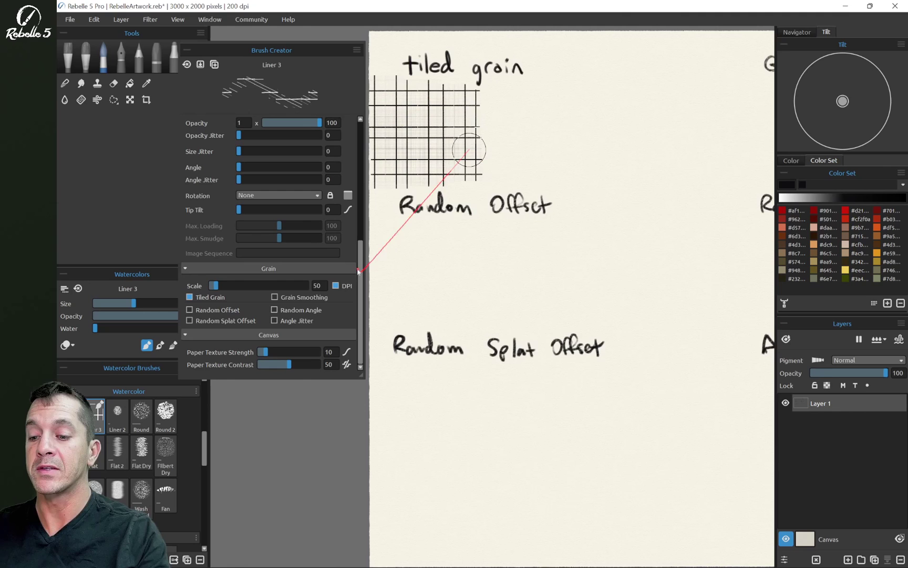
left_click_drag(358, 270, 359, 150)
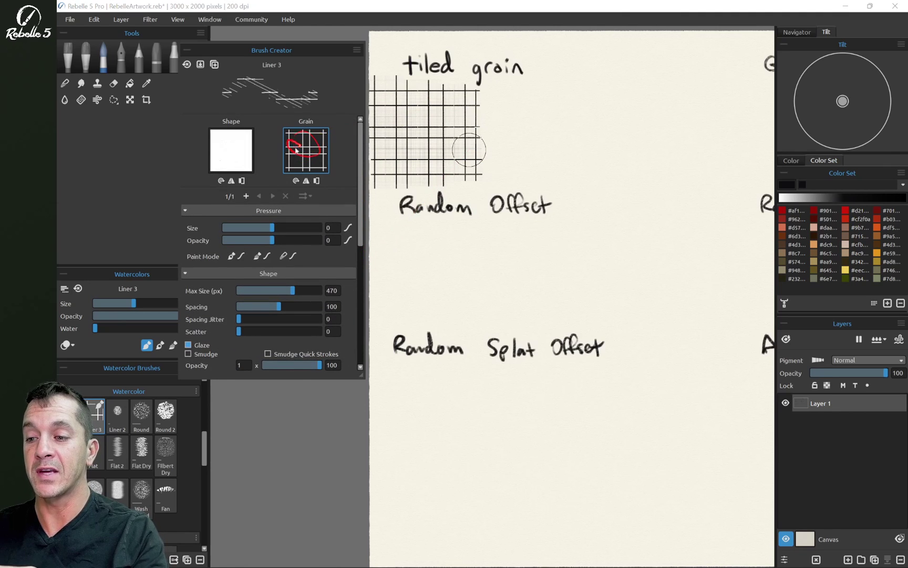
mouse_move(296, 149)
left_mouse_down()
mouse_move(247, 142)
mouse_move(231, 157)
mouse_move(319, 153)
mouse_move(307, 143)
mouse_move(302, 153)
mouse_move(462, 139)
mouse_move(419, 118)
mouse_move(436, 124)
mouse_move(441, 116)
mouse_move(428, 155)
mouse_move(406, 111)
mouse_move(435, 124)
mouse_move(433, 113)
mouse_move(405, 135)
mouse_move(338, 148)
left_mouse_up()
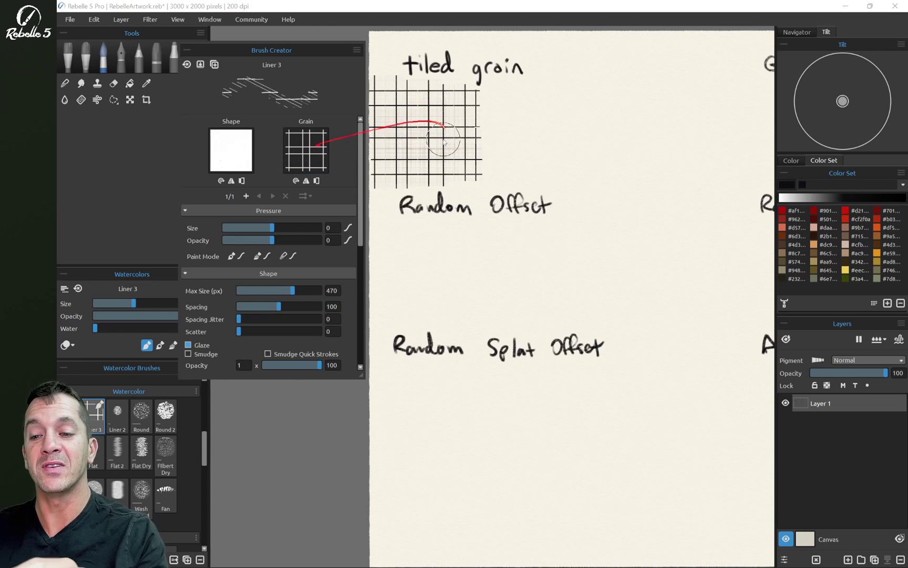
mouse_move(444, 142)
left_mouse_down()
mouse_move(423, 129)
mouse_move(432, 131)
mouse_move(424, 152)
mouse_move(416, 101)
mouse_move(421, 156)
left_mouse_up()
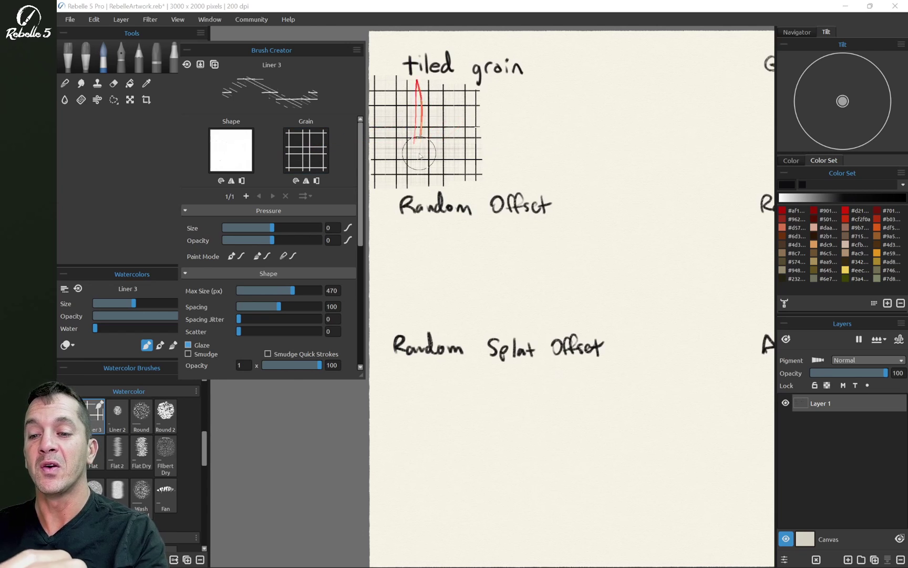
left_click_drag(420, 92, 429, 152)
mouse_move(433, 108)
left_mouse_down()
mouse_move(407, 134)
mouse_move(460, 147)
mouse_move(440, 137)
mouse_move(487, 121)
mouse_move(503, 90)
mouse_move(428, 133)
left_mouse_up()
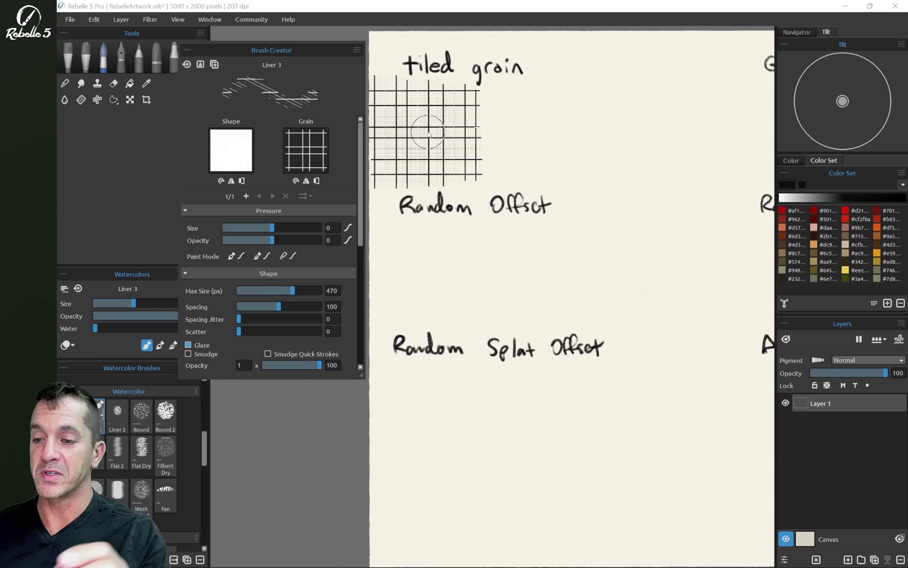
mouse_move(428, 133)
left_mouse_down()
mouse_move(453, 114)
mouse_move(251, 192)
left_mouse_up()
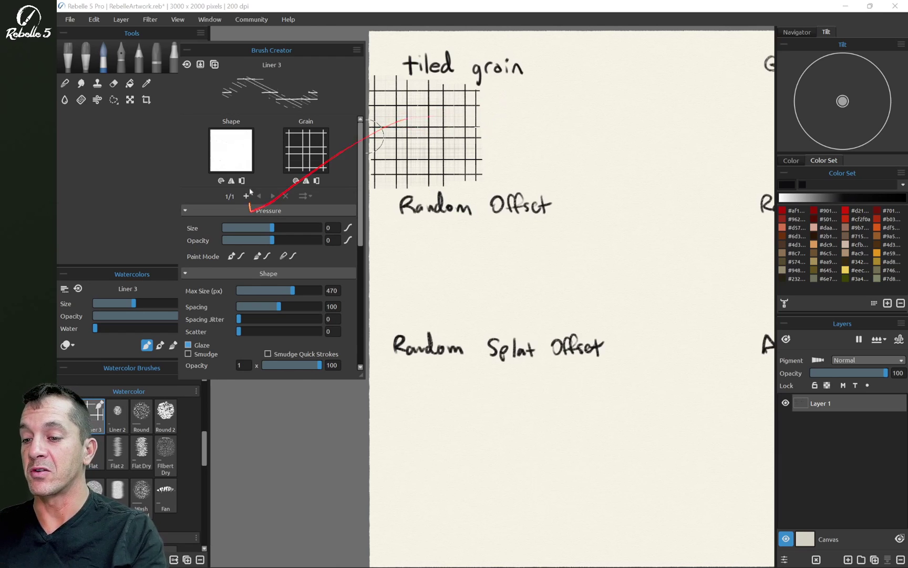
- Turn off Tiled Grain and paint a non-tiled grid-cross stroke beside the patch
scroll(362, 193, "down", 5)
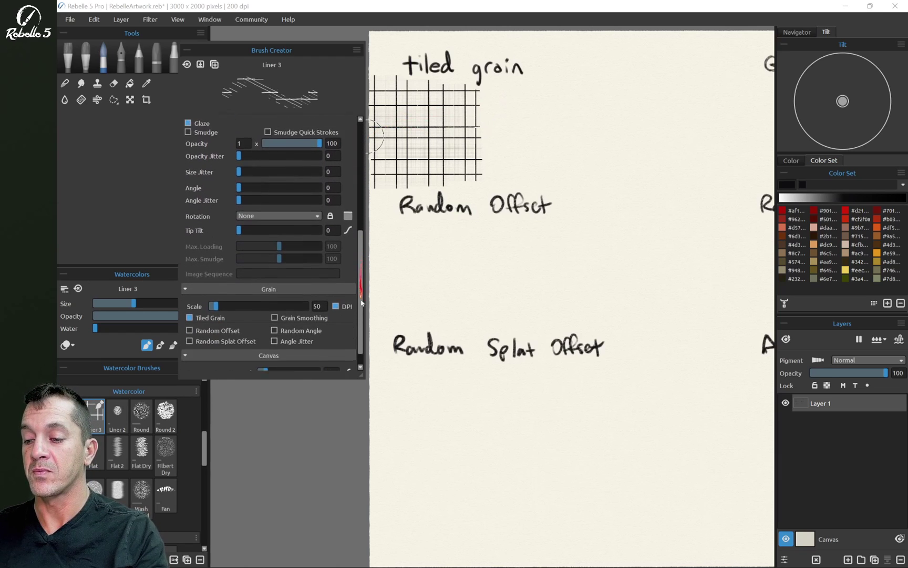
mouse_move(363, 331)
left_mouse_down()
mouse_move(316, 297)
mouse_move(204, 300)
left_mouse_up()
mouse_move(521, 113)
left_mouse_down()
mouse_move(548, 93)
mouse_move(521, 129)
mouse_move(533, 149)
mouse_move(566, 150)
mouse_move(603, 103)
mouse_move(492, 171)
left_mouse_up()
- Enable Random Offset and paint two grid strokes under its label
key("ctrl+z")
key("ctrl+z")
left_click(202, 309)
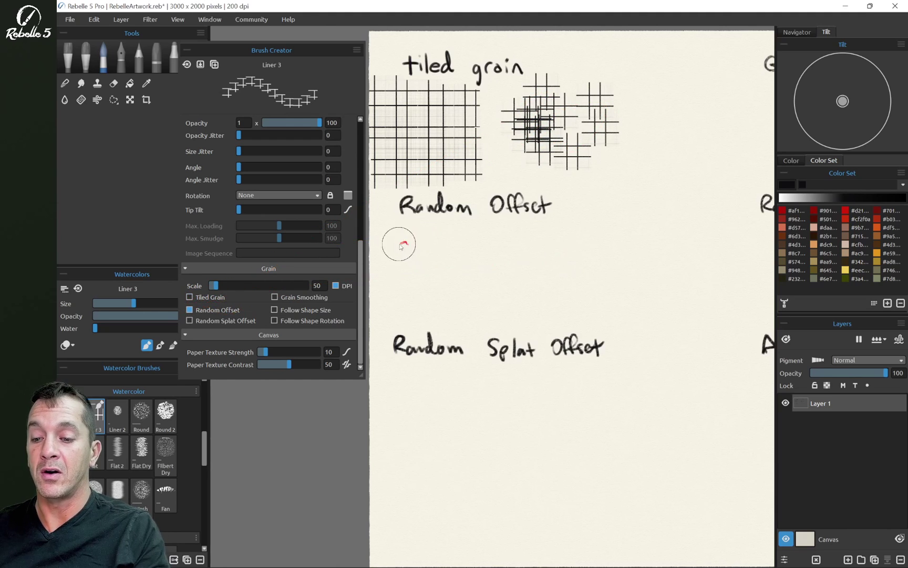
mouse_move(400, 246)
left_mouse_down()
mouse_move(531, 249)
mouse_move(609, 228)
mouse_move(646, 256)
mouse_move(691, 231)
left_mouse_up()
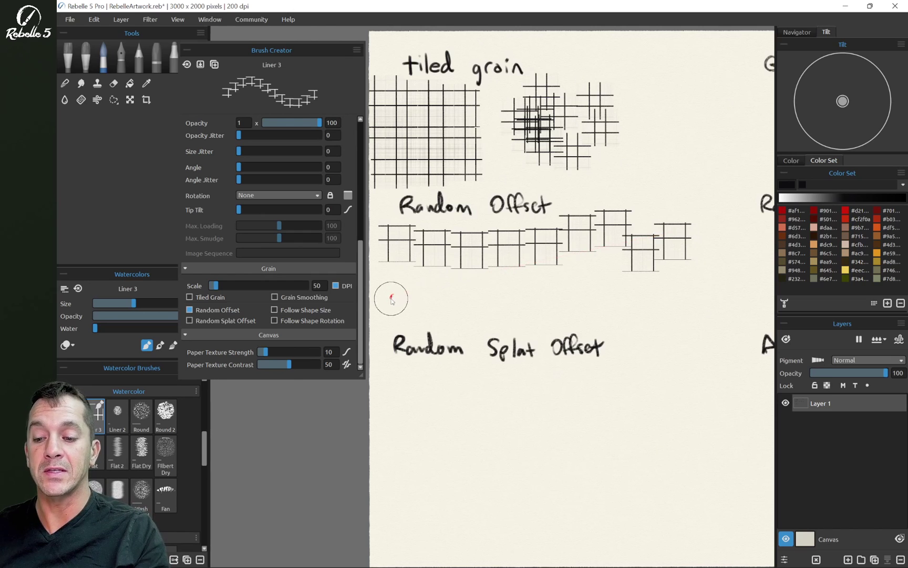
mouse_move(393, 297)
left_mouse_down()
mouse_move(576, 304)
mouse_move(644, 300)
mouse_move(654, 287)
left_mouse_up()
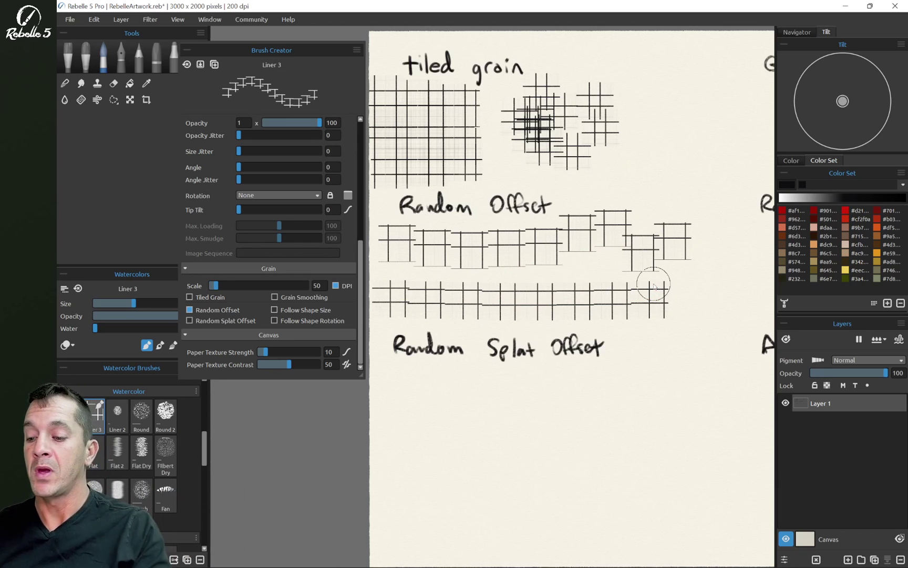
- Switch to Random Splat Offset, paint under its label, then paint a spacing-35 test stroke
left_click(189, 320)
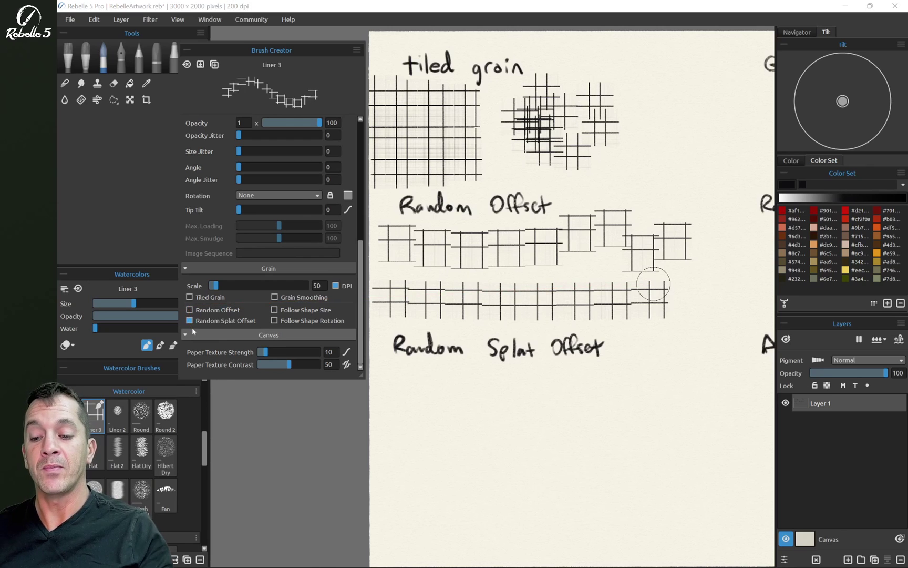
left_click_drag(379, 405, 686, 405)
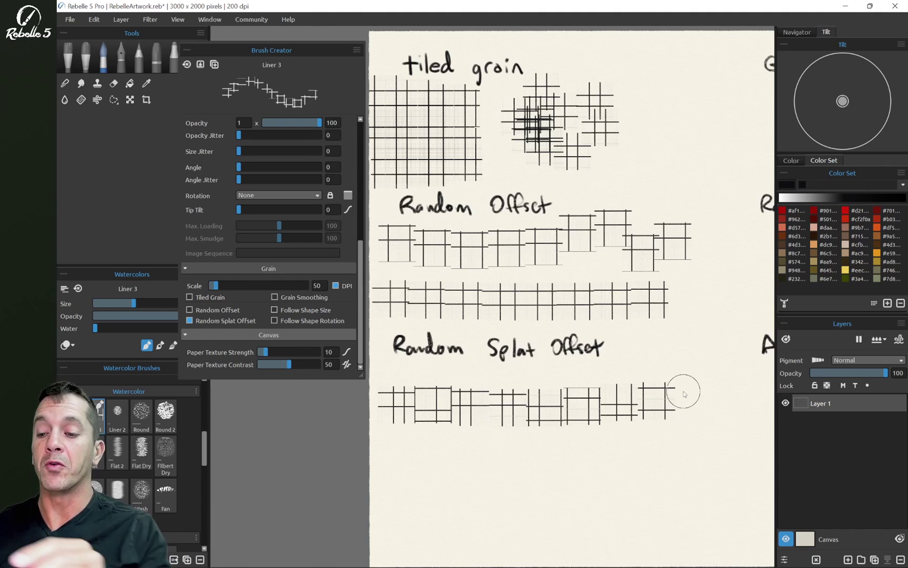
scroll(353, 176, "up", 6)
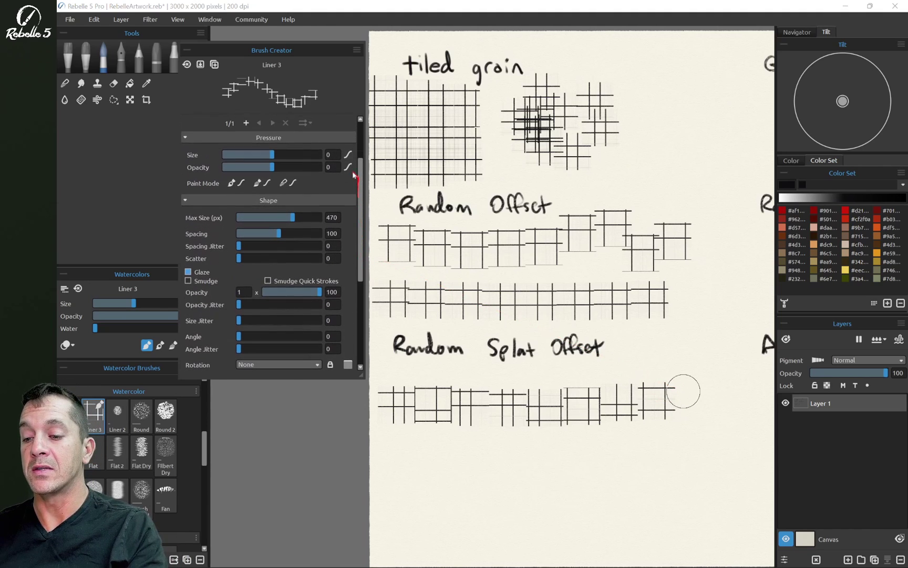
mouse_move(280, 236)
left_mouse_down()
mouse_move(228, 235)
mouse_move(253, 233)
left_mouse_up()
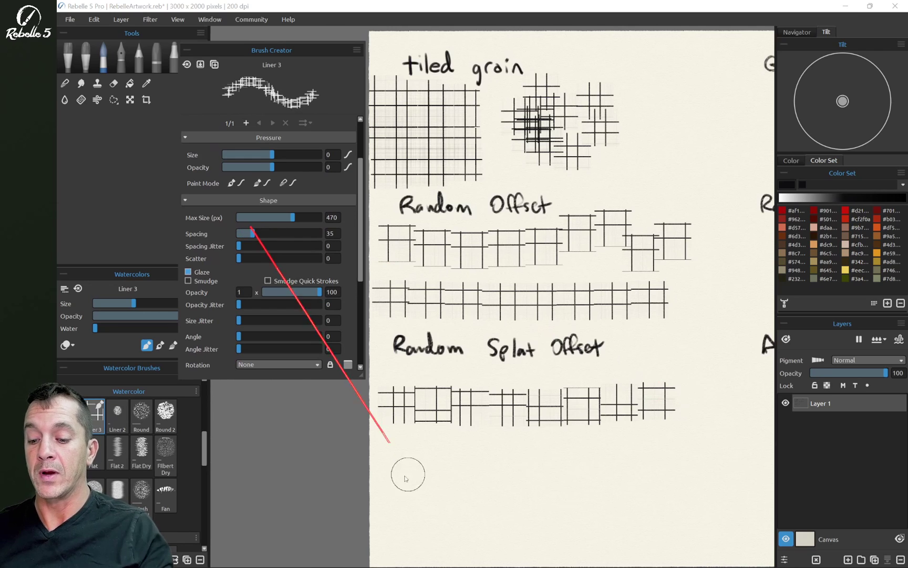
mouse_move(408, 474)
left_mouse_down()
mouse_move(658, 493)
mouse_move(677, 487)
left_mouse_up()
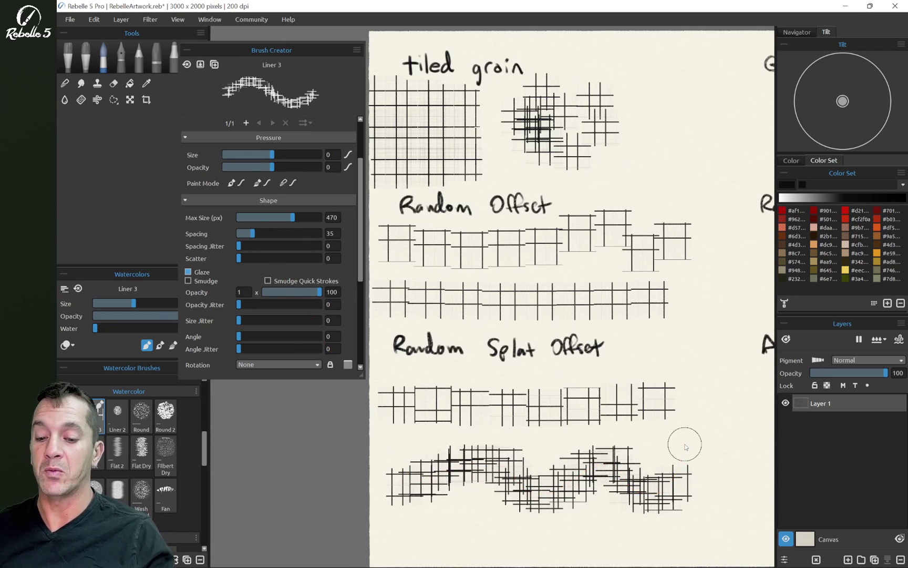
- Undo the dense test stroke, widen the stamp spacing again, and reselect Liner 3
key("ctrl+z")
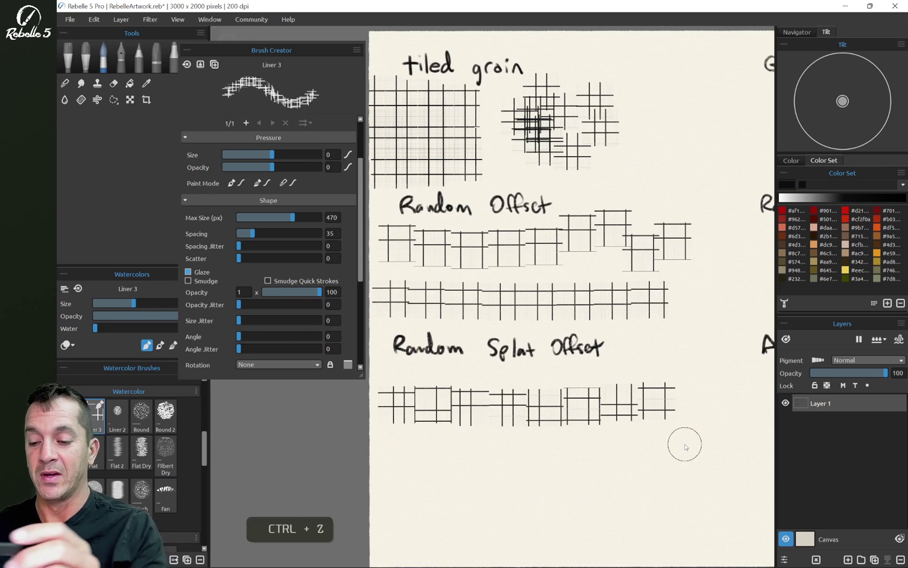
mouse_move(253, 233)
left_mouse_down()
mouse_move(345, 236)
mouse_move(372, 226)
left_mouse_up()
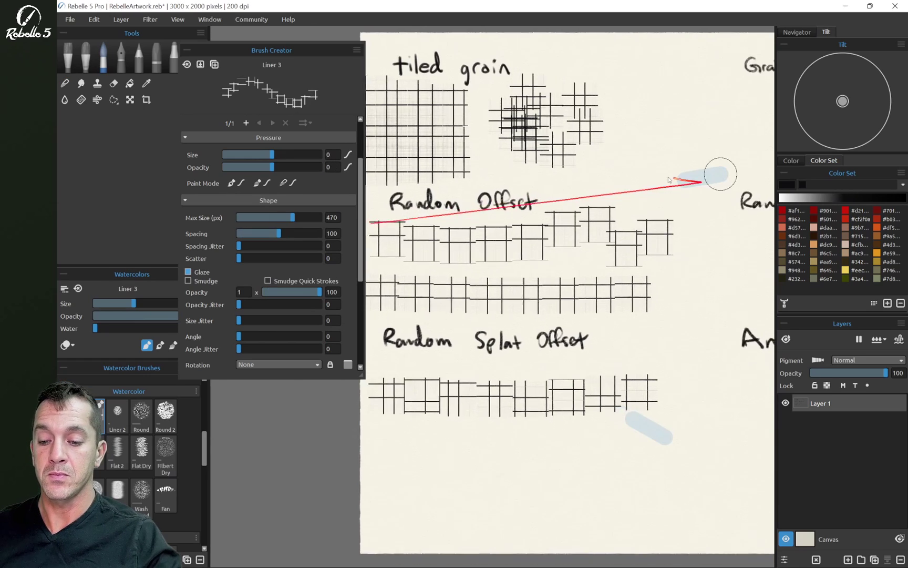
scroll(718, 173, "right", 5)
key("n")
key("b")
scroll(682, 173, "down", 2)
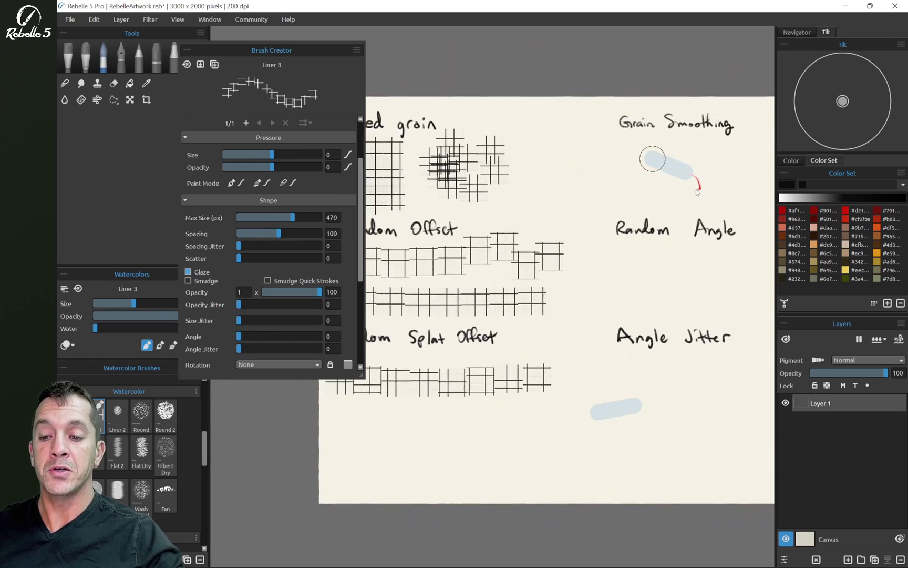
scroll(631, 179, "right", 3)
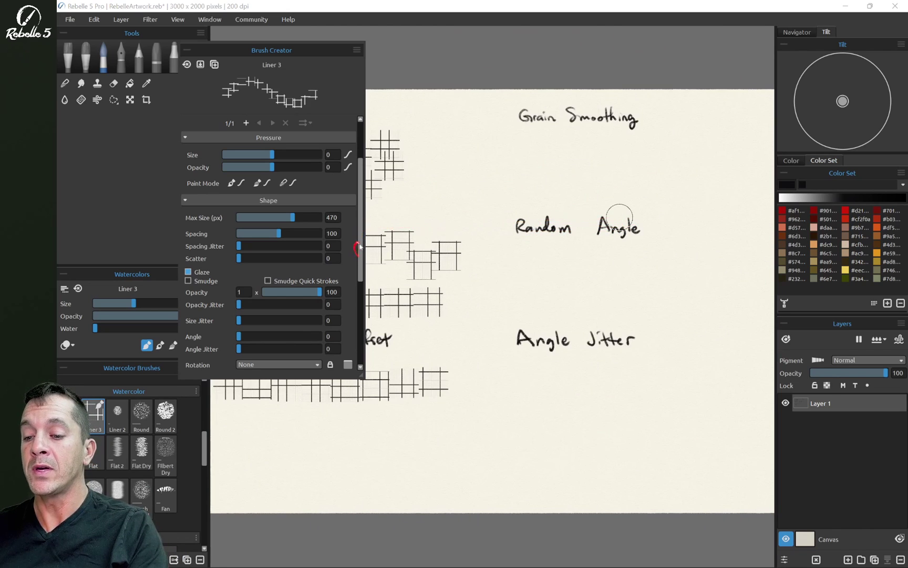
scroll(359, 246, "down", 5)
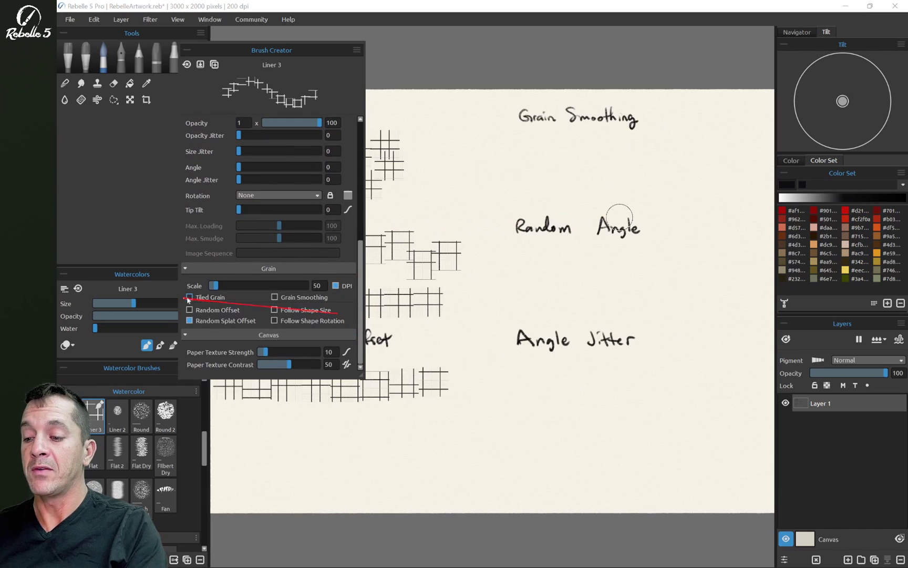
- Enable Tiled Grain and Random Angle, disable Random Splat Offset, and paint two strokes under 'Random Angle'
left_click(190, 297)
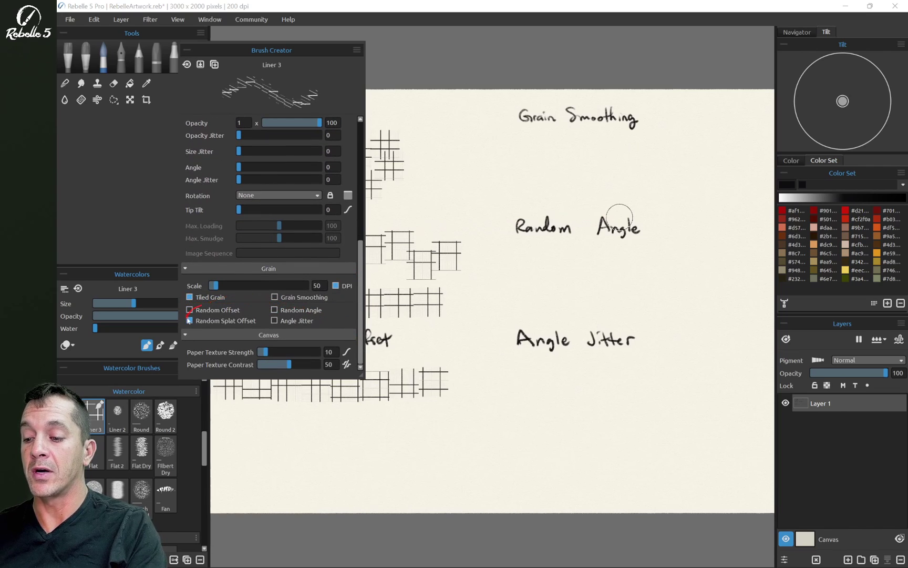
left_click(189, 321)
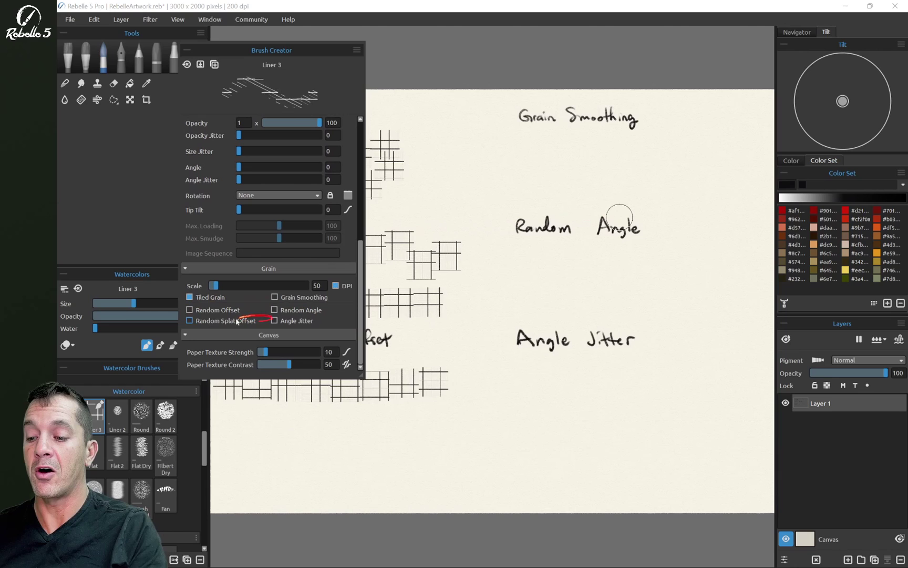
left_click(275, 311)
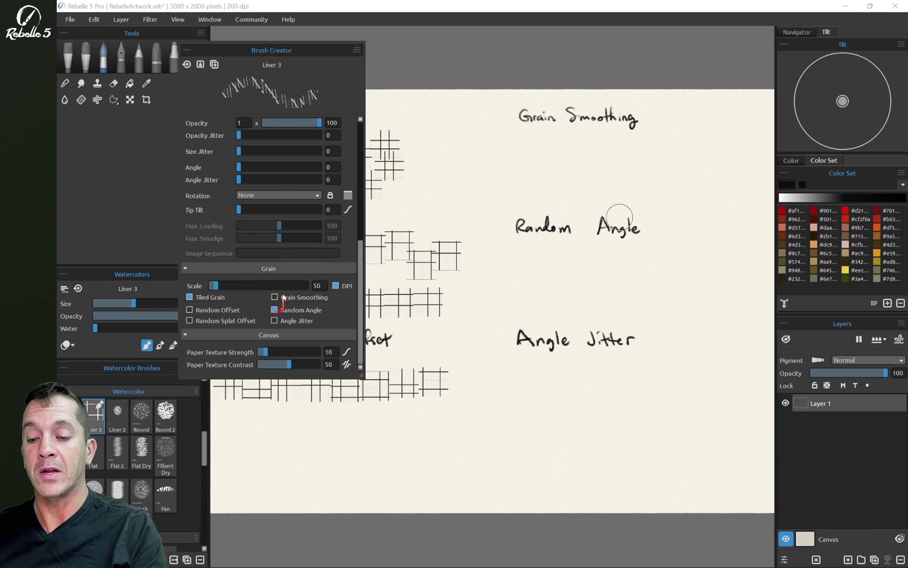
left_click_drag(505, 257, 683, 256)
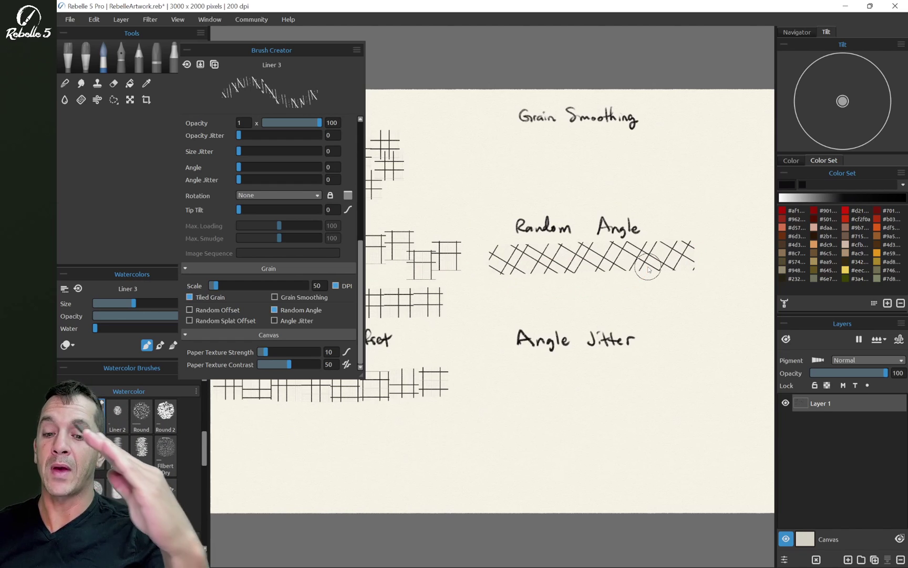
left_click_drag(490, 302, 718, 295)
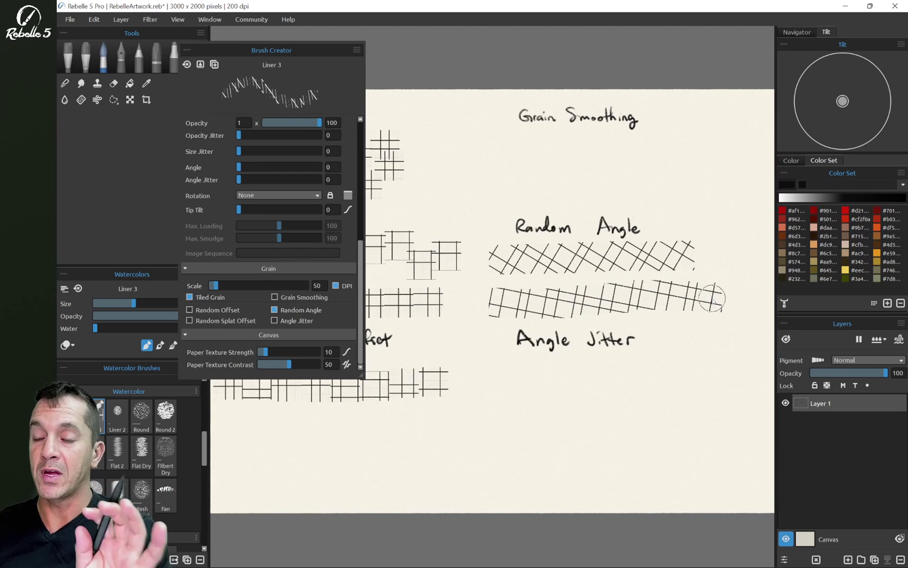
- Swap Random Angle for Angle Jitter and paint two jittered grid rows under 'Angle Jitter'
left_click(273, 309)
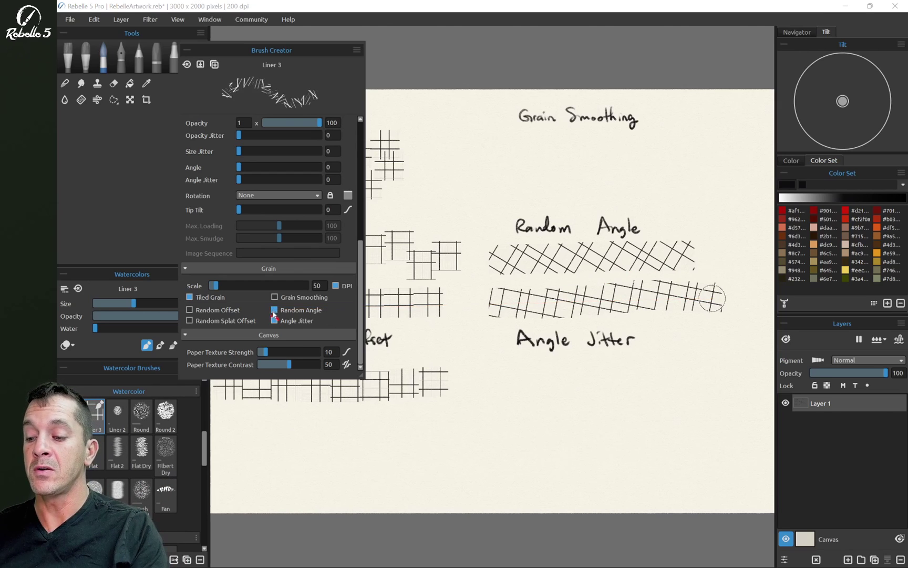
left_click(274, 320)
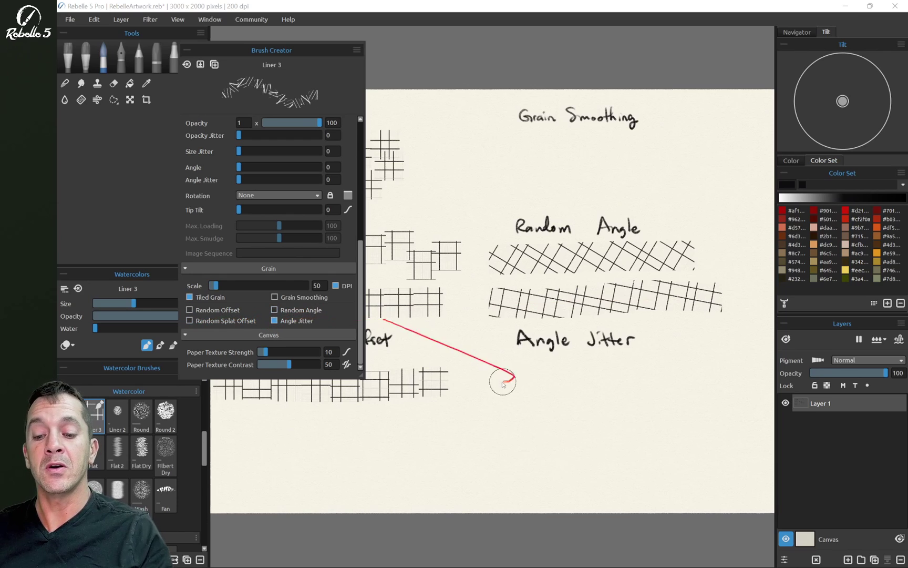
left_click_drag(483, 378, 735, 378)
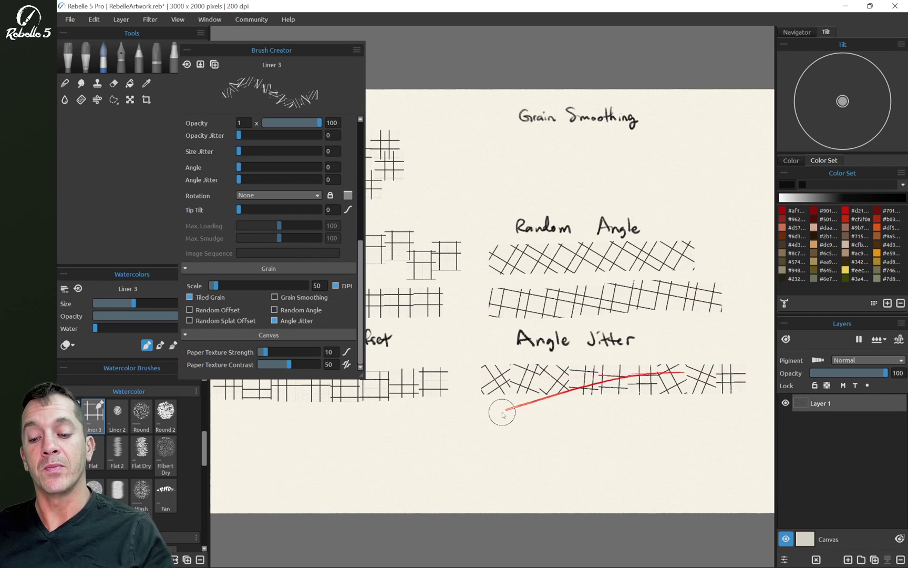
left_click_drag(476, 423, 743, 425)
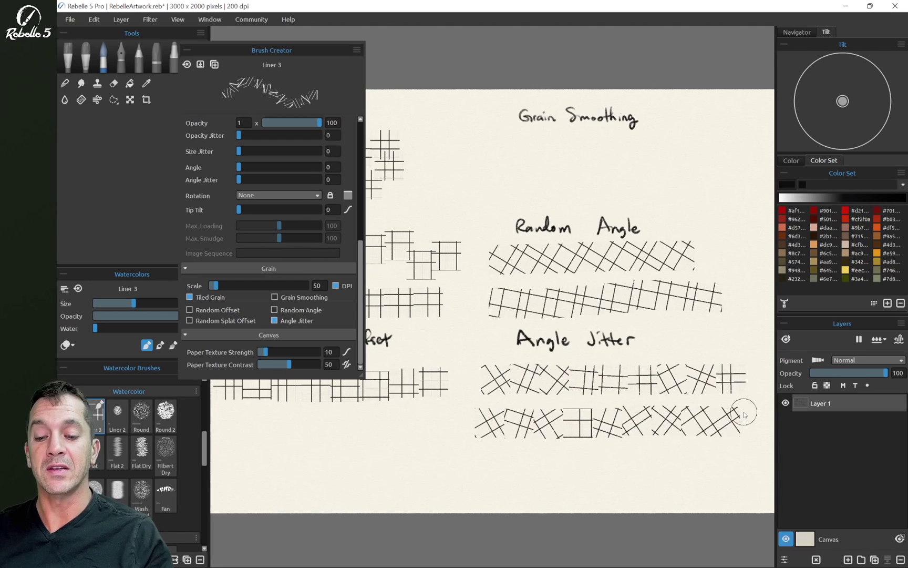
scroll(657, 152, "up", 5)
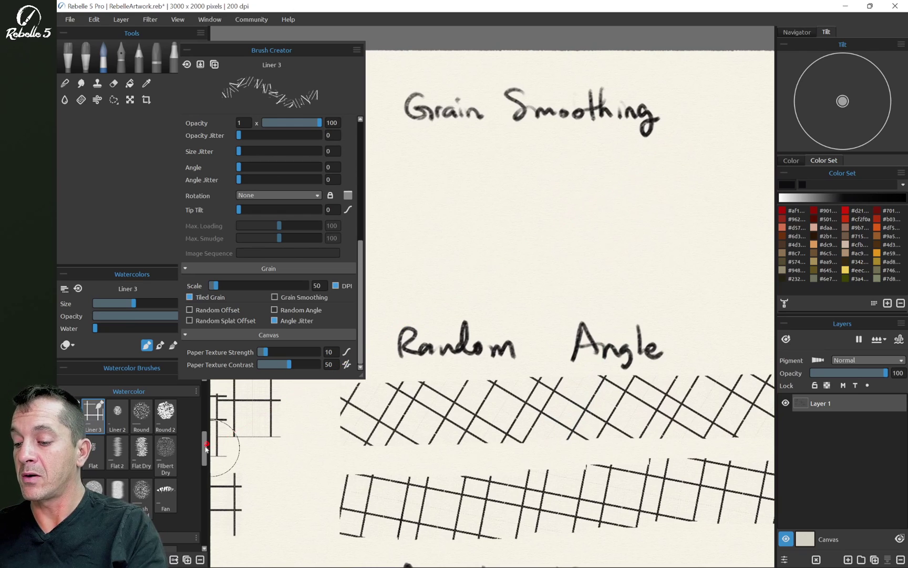
- Load Square Soft 2, disable Random Angle, and replace the brush image with the maple leaf
scroll(190, 405, "up", 5)
left_click(141, 489)
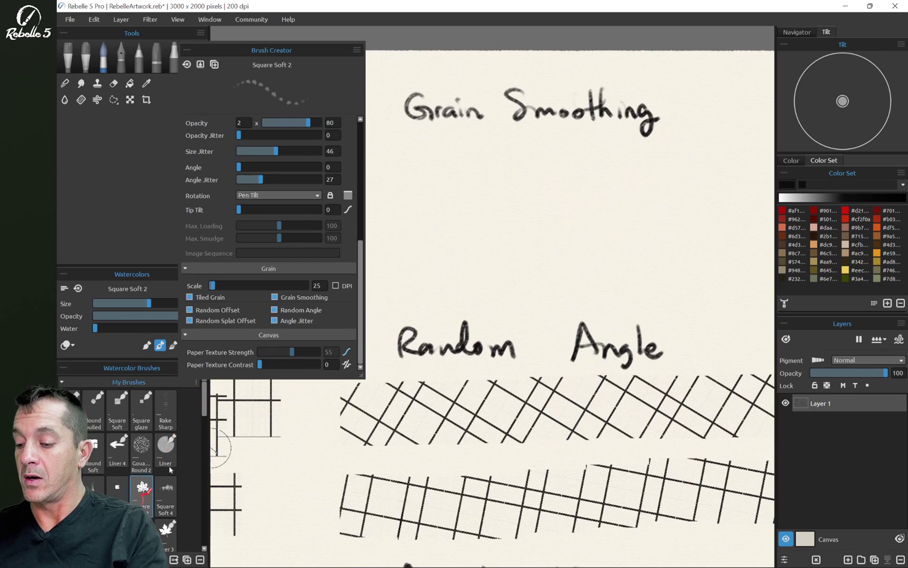
scroll(206, 404, "down", 1)
scroll(205, 405, "down", 2)
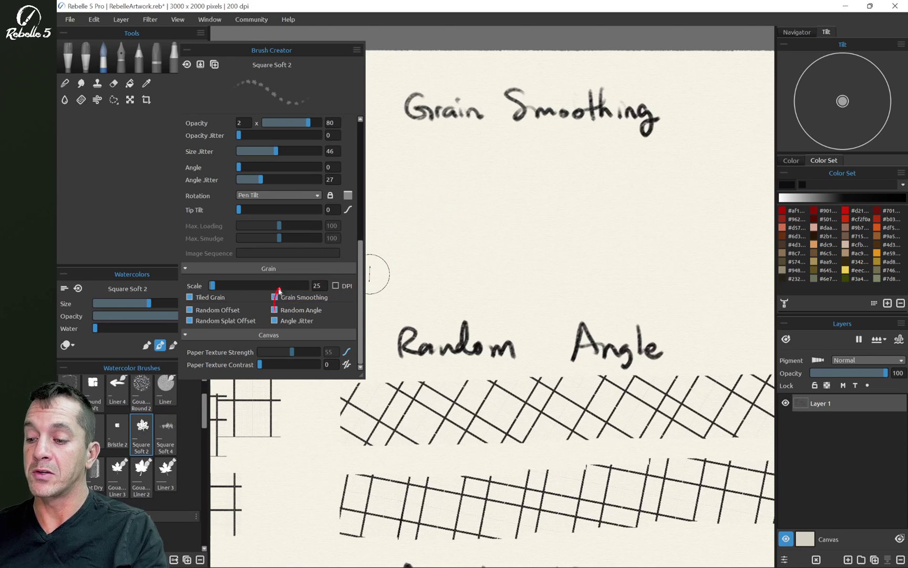
left_click(275, 310)
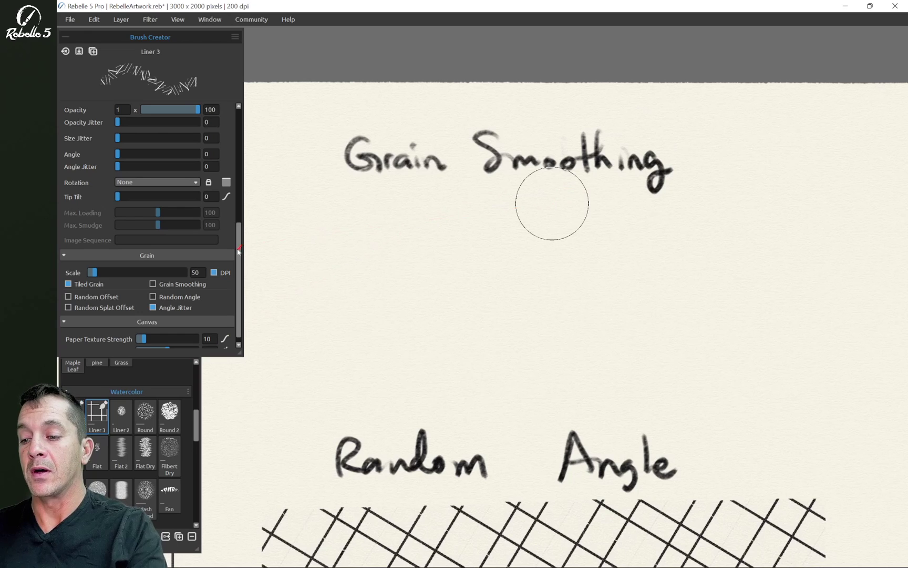
mouse_move(242, 248)
left_mouse_down()
mouse_move(212, 125)
mouse_move(239, 115)
left_mouse_up()
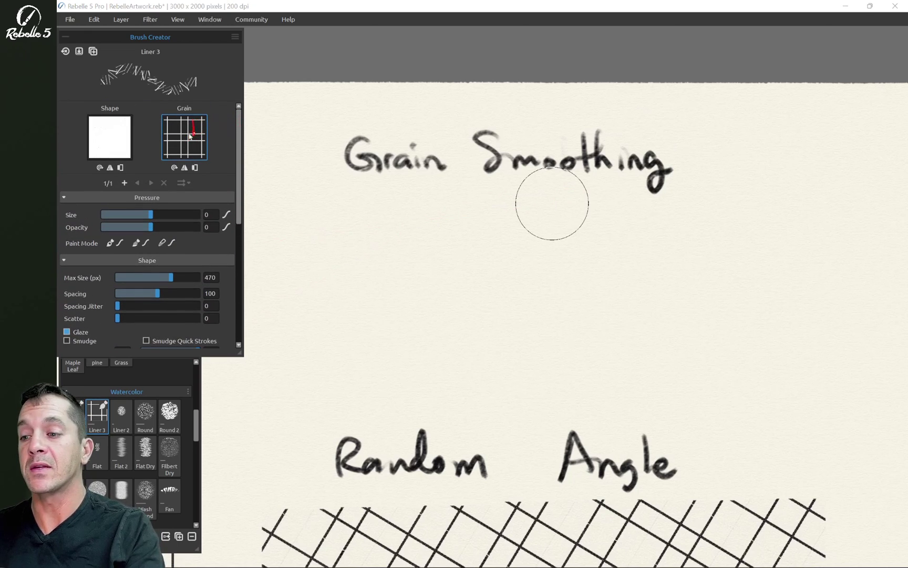
left_click_drag(156, 135, 99, 138)
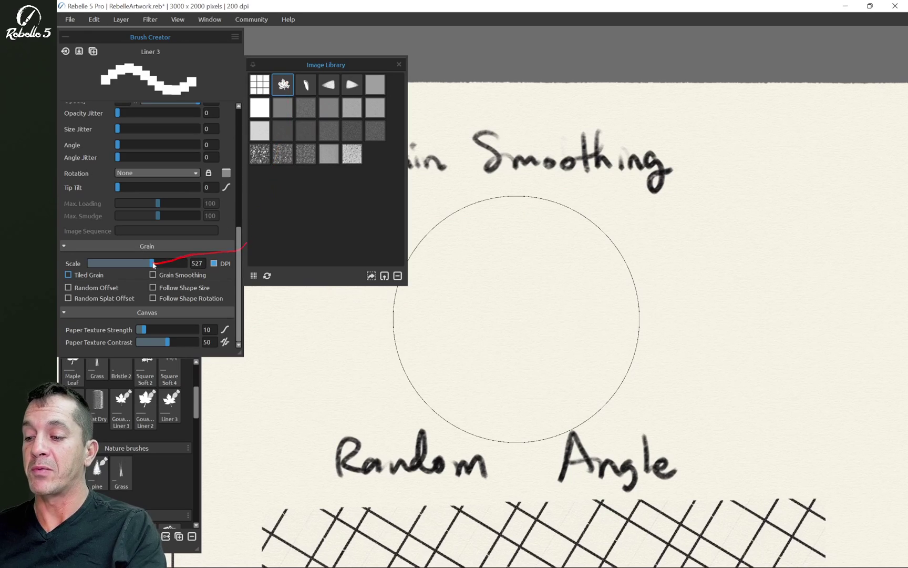
left_click_drag(196, 266, 295, 82)
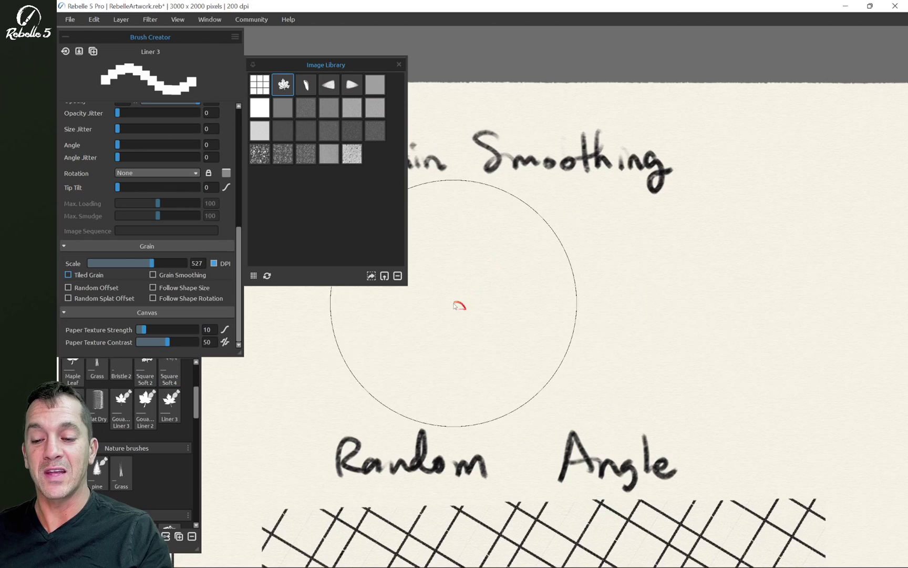
- Stamp a maple-leaf dab, enable Grain Smoothing, and stamp a second dab to its right
left_click(473, 301)
key("ctrl+z")
key("ctrl+z")
key("ctrl+y")
key("ctrl+y")
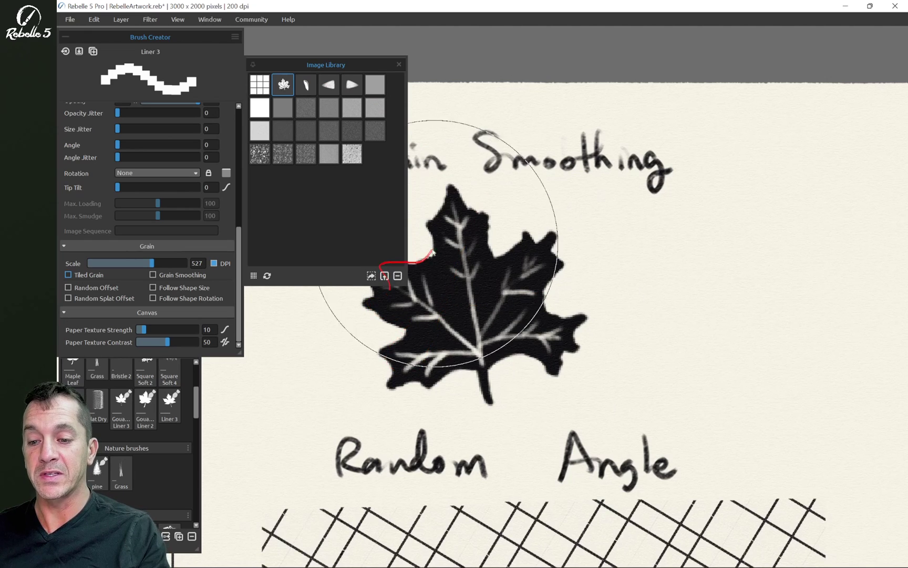
left_click(152, 275)
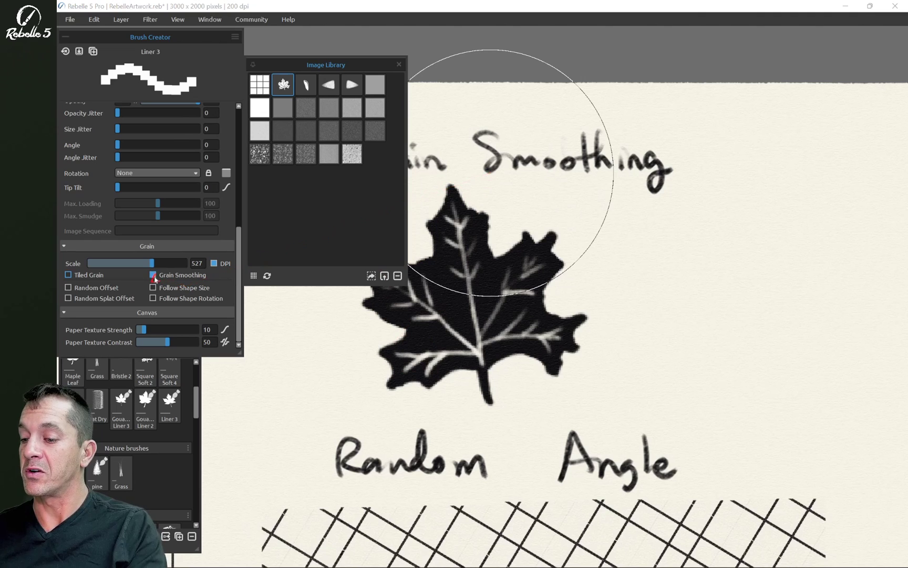
left_click(731, 292)
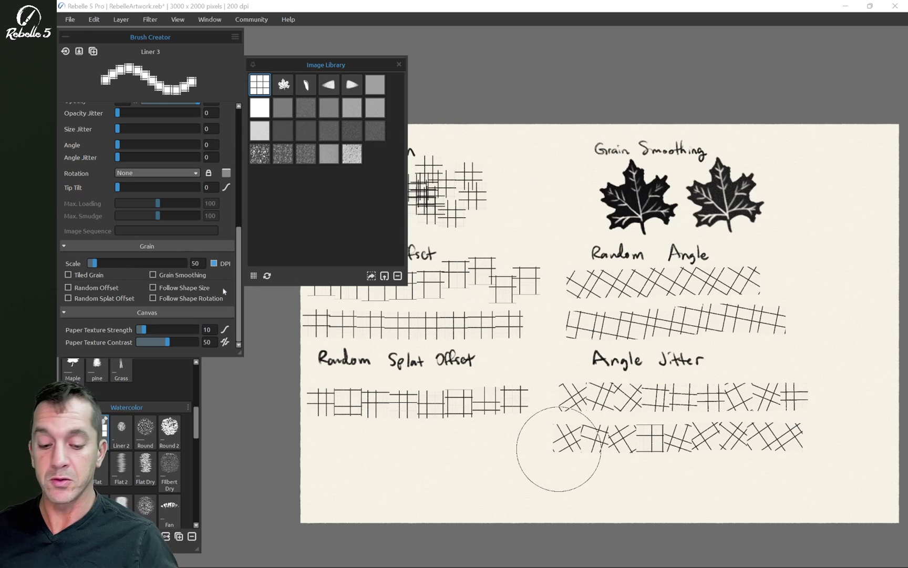
- Clear the canvas and paint a test grid-stamp stroke, undoing its last stamp
key("Delete")
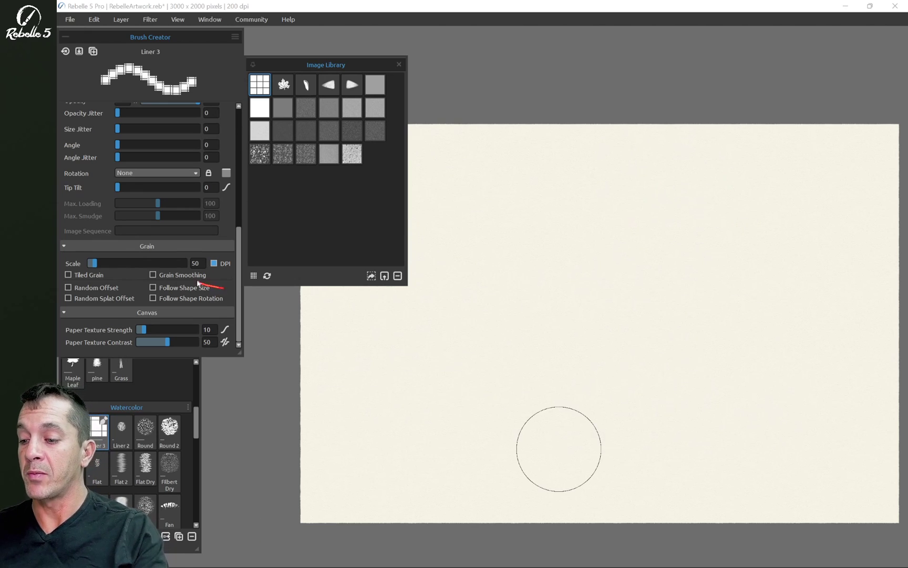
mouse_move(358, 341)
left_mouse_down()
mouse_move(466, 274)
mouse_move(547, 310)
mouse_move(442, 421)
mouse_move(586, 427)
left_mouse_up()
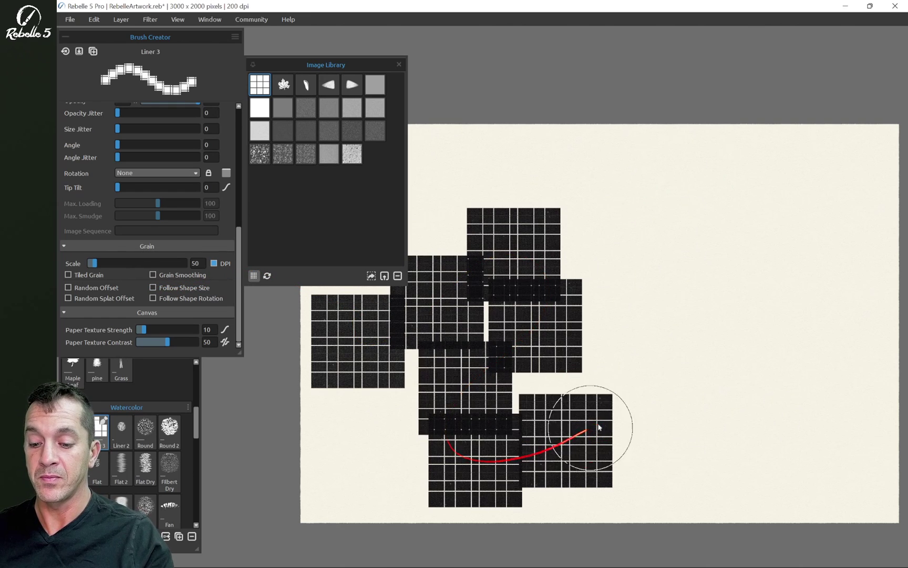
left_click(586, 406)
key("ctrl+z")
key("ctrl+z")
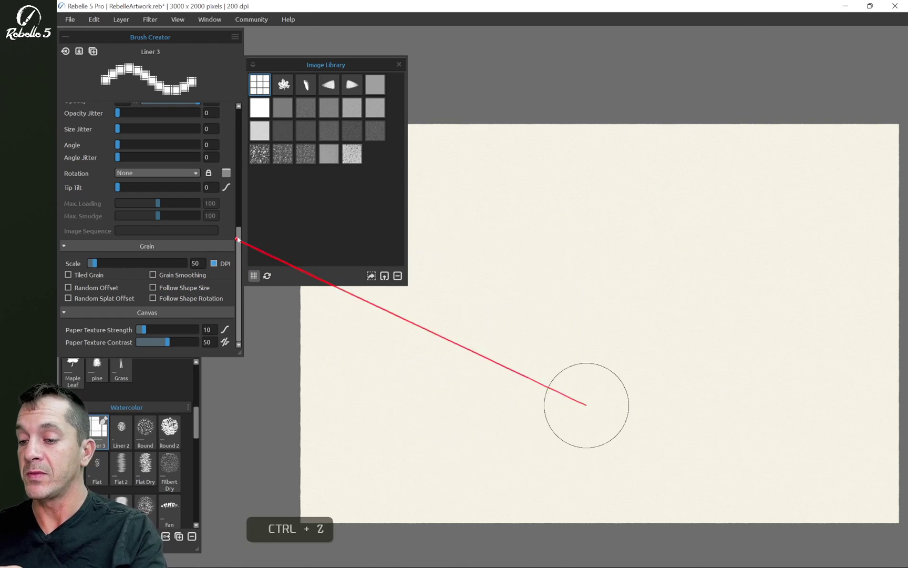
left_click_drag(239, 235, 233, 123)
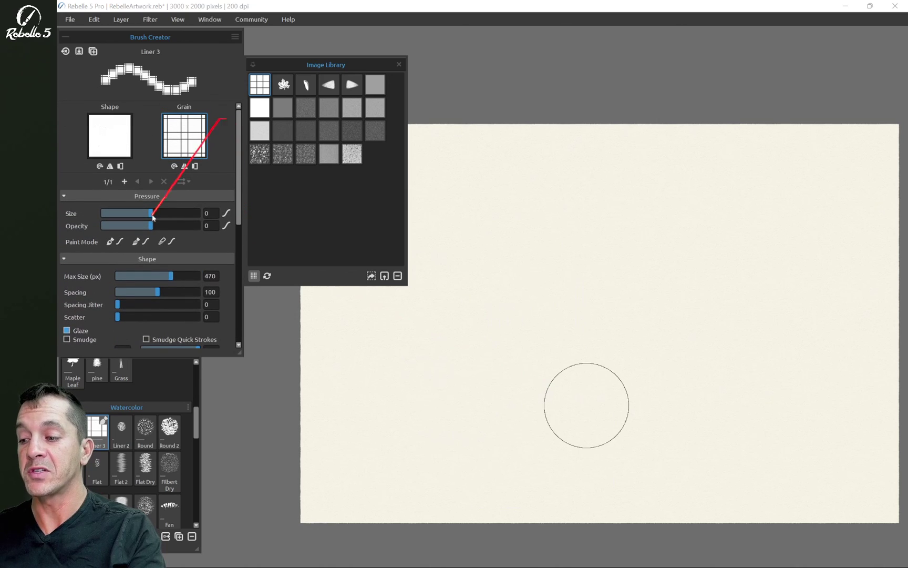
- Set Pressure Size to 76, paint a grid stroke, then enable Follow Shape Size and paint another
left_click_drag(155, 212, 189, 217)
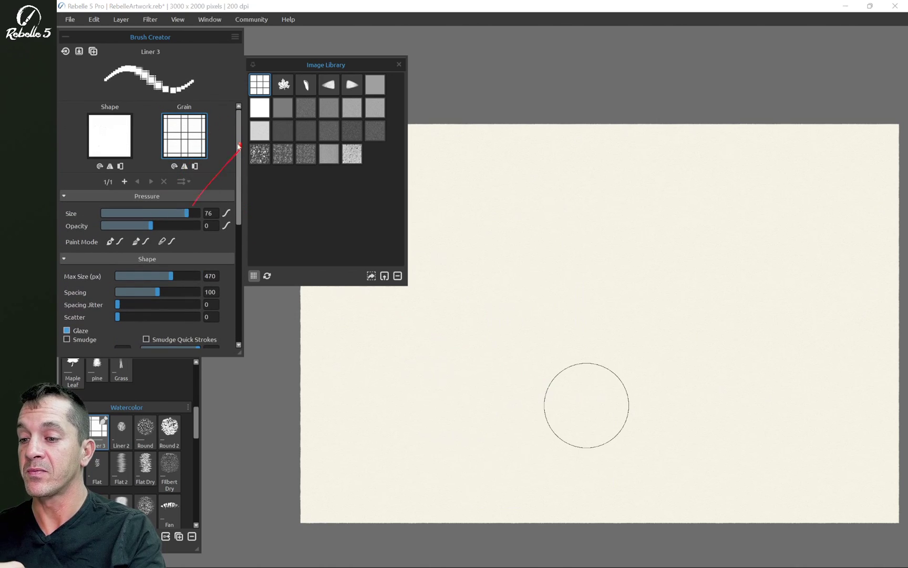
left_click(110, 136)
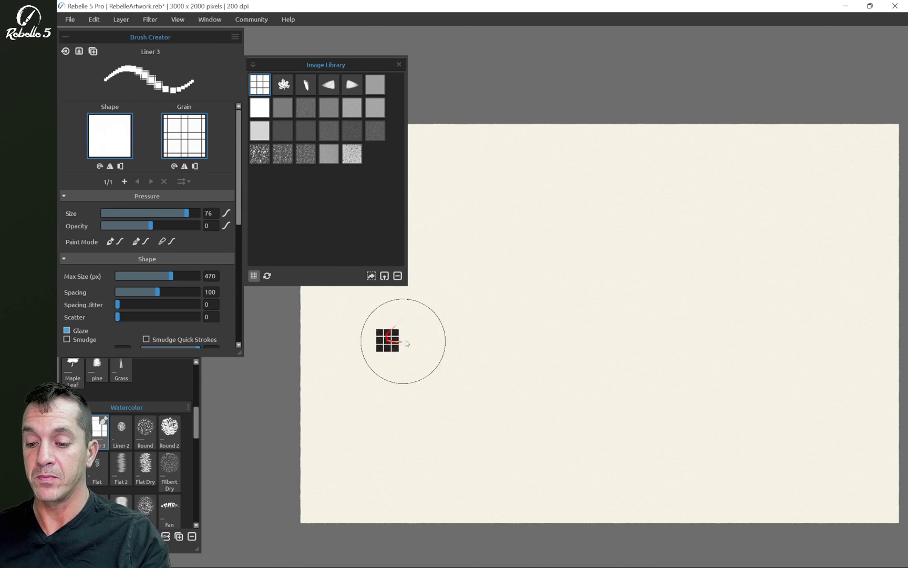
mouse_move(406, 343)
left_mouse_down()
mouse_move(495, 243)
mouse_move(589, 219)
mouse_move(577, 325)
mouse_move(498, 399)
mouse_move(339, 452)
left_mouse_up()
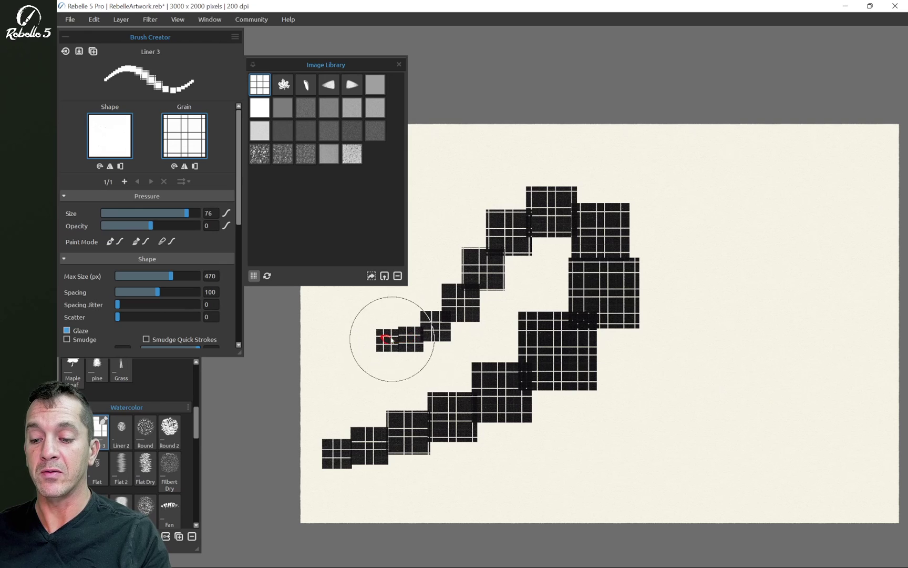
mouse_move(392, 339)
left_mouse_down()
mouse_move(436, 332)
mouse_move(460, 308)
mouse_move(500, 247)
mouse_move(528, 227)
mouse_move(594, 215)
mouse_move(620, 229)
mouse_move(623, 293)
mouse_move(590, 347)
mouse_move(426, 438)
mouse_move(331, 467)
mouse_move(413, 402)
mouse_move(240, 221)
mouse_move(239, 316)
left_mouse_up()
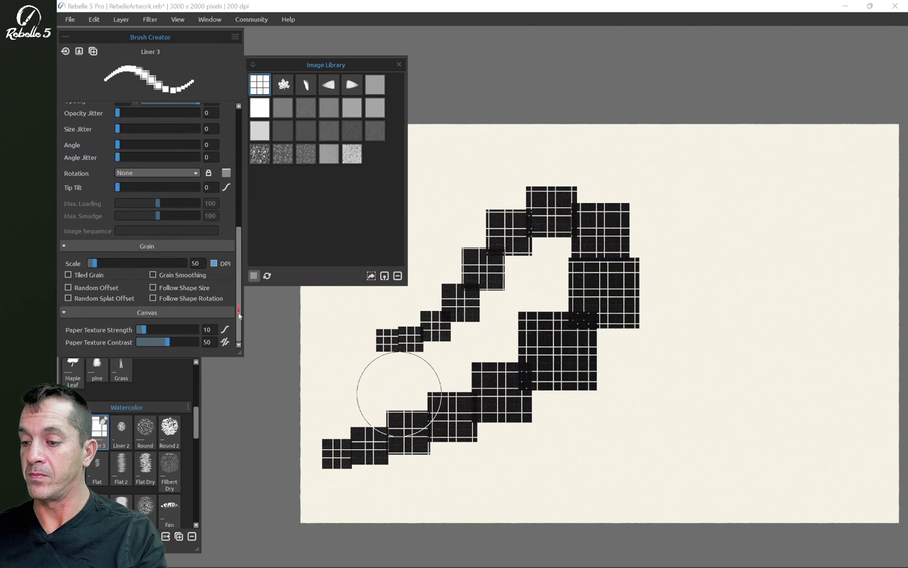
left_click(153, 288)
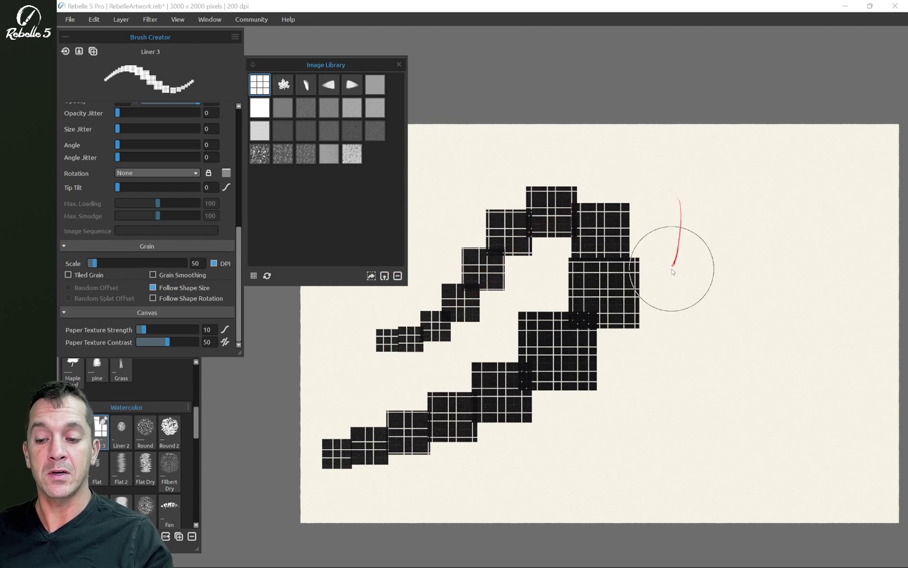
mouse_move(669, 281)
left_mouse_down()
mouse_move(756, 207)
mouse_move(798, 209)
mouse_move(818, 238)
mouse_move(806, 326)
mouse_move(774, 377)
mouse_move(675, 444)
mouse_move(523, 497)
left_mouse_up()
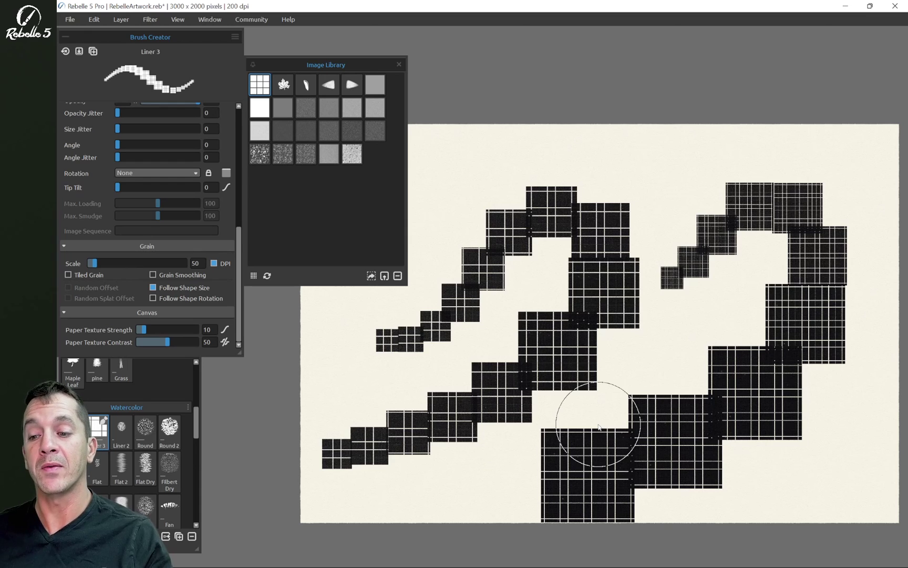
- Turn off Follow Shape Size, undo both grid strokes, and paint a looping grid-tile stroke
left_click(152, 288)
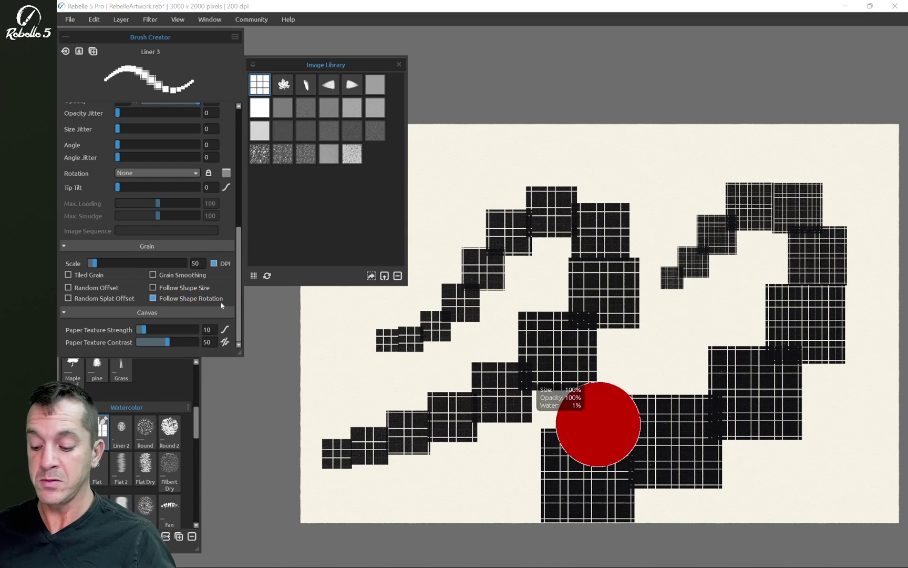
key("ctrl+z")
key("ctrl+z")
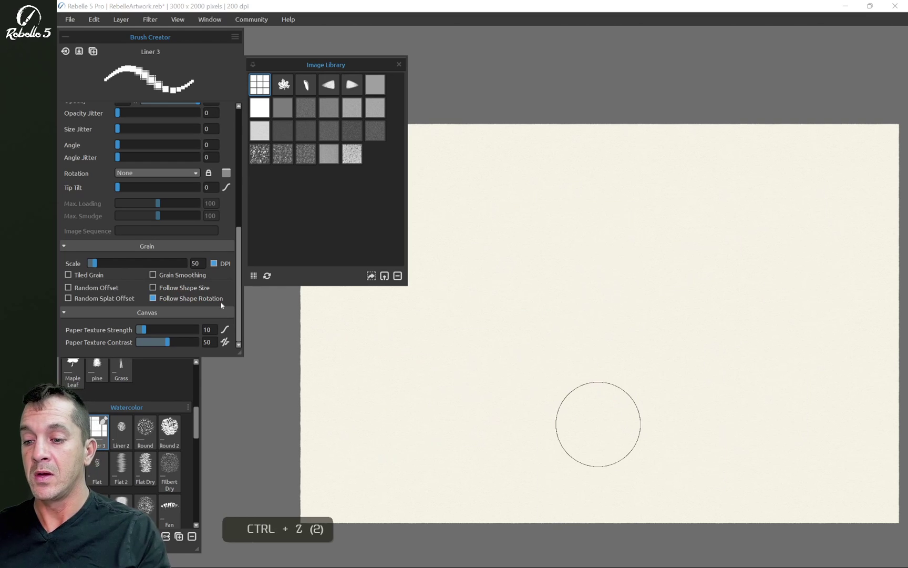
mouse_move(379, 351)
left_mouse_down()
mouse_move(399, 334)
mouse_move(476, 377)
mouse_move(586, 304)
mouse_move(735, 383)
left_mouse_up()
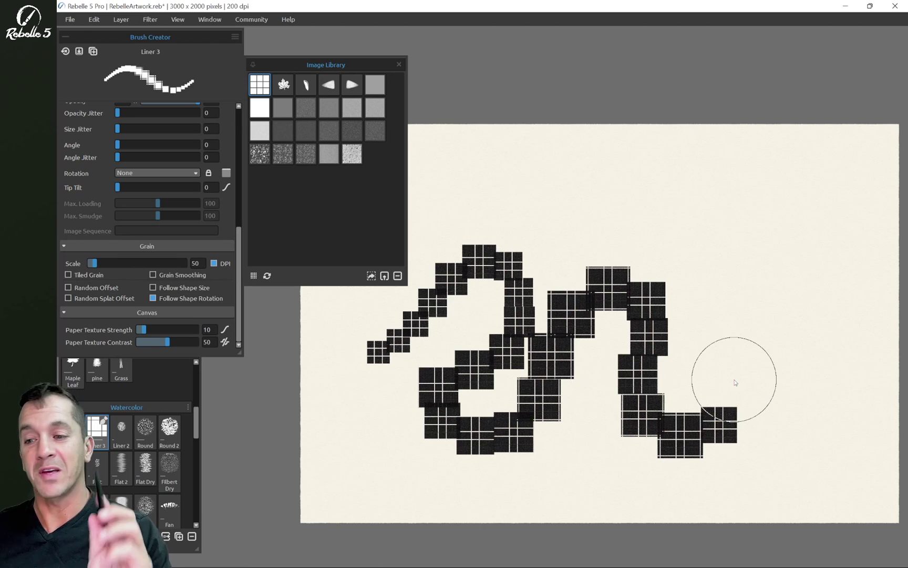
- Set dab Rotation to Follow Trajectory and paint a stroke of trajectory-rotated tiles
left_click(192, 173)
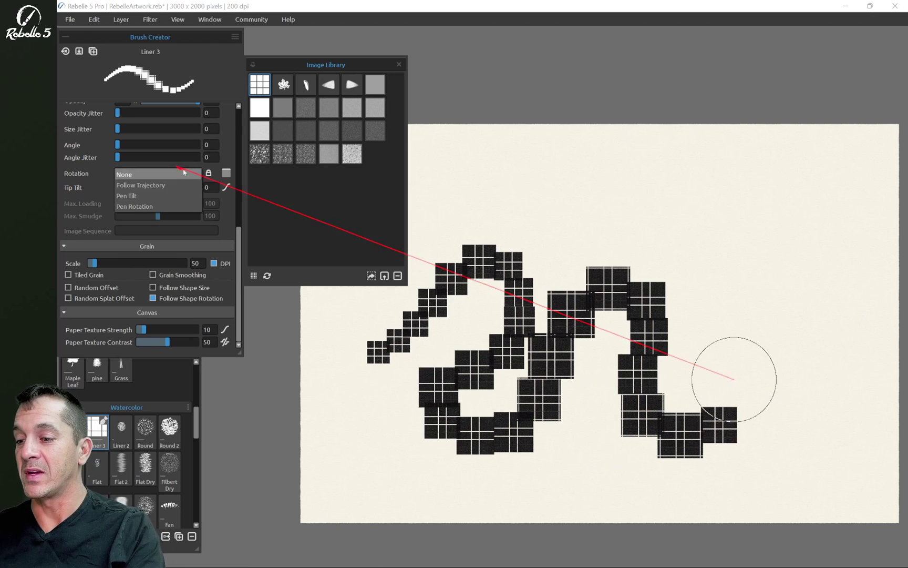
left_click(156, 186)
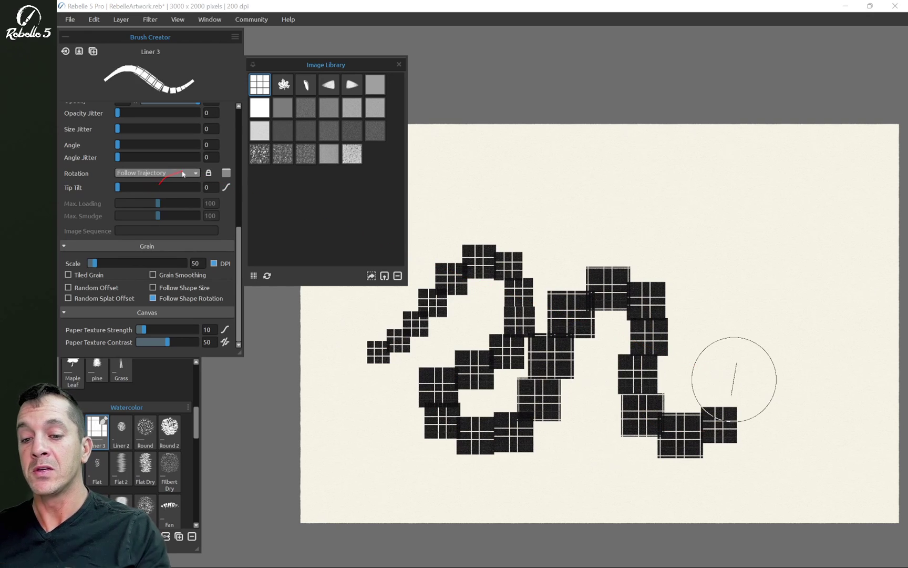
mouse_move(475, 221)
left_mouse_down()
mouse_move(575, 156)
mouse_move(629, 171)
mouse_move(656, 217)
mouse_move(752, 197)
mouse_move(734, 282)
mouse_move(795, 301)
mouse_move(758, 381)
mouse_move(819, 449)
mouse_move(775, 479)
mouse_move(608, 487)
mouse_move(540, 513)
mouse_move(506, 512)
mouse_move(366, 491)
mouse_move(343, 436)
left_mouse_up()
left_click_drag(238, 231, 237, 112)
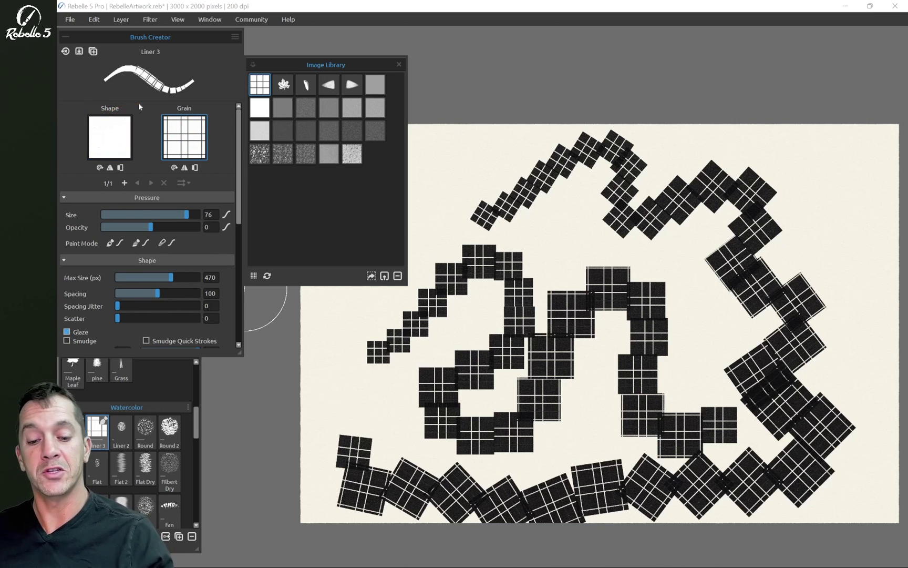
- Undo the rotated-tile stroke and the remaining looping stroke
key("ctrl+z")
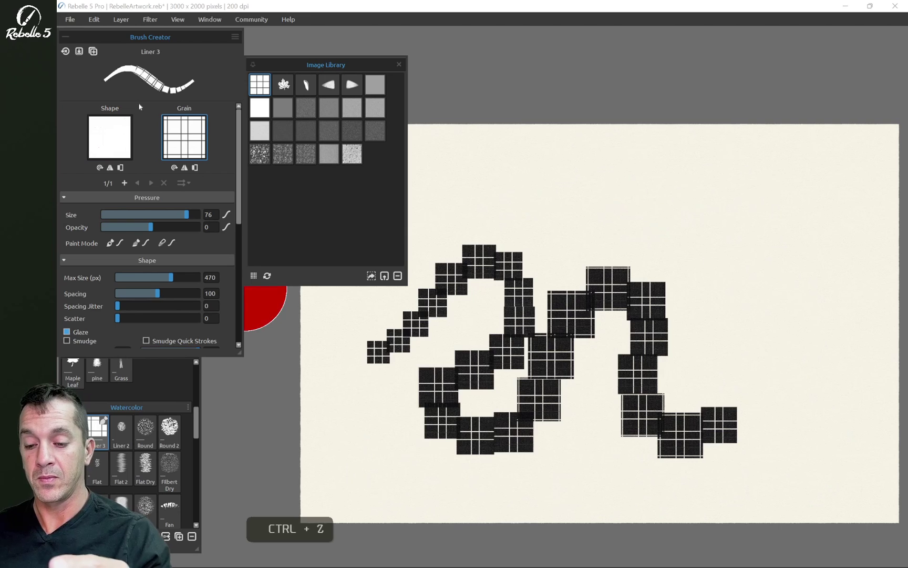
key("ctrl+z")
left_click_drag(240, 190, 242, 297)
- Set dab Rotation to Pen Tilt and paint two parallel diagonal strokes and one curving stroke
left_click(192, 194)
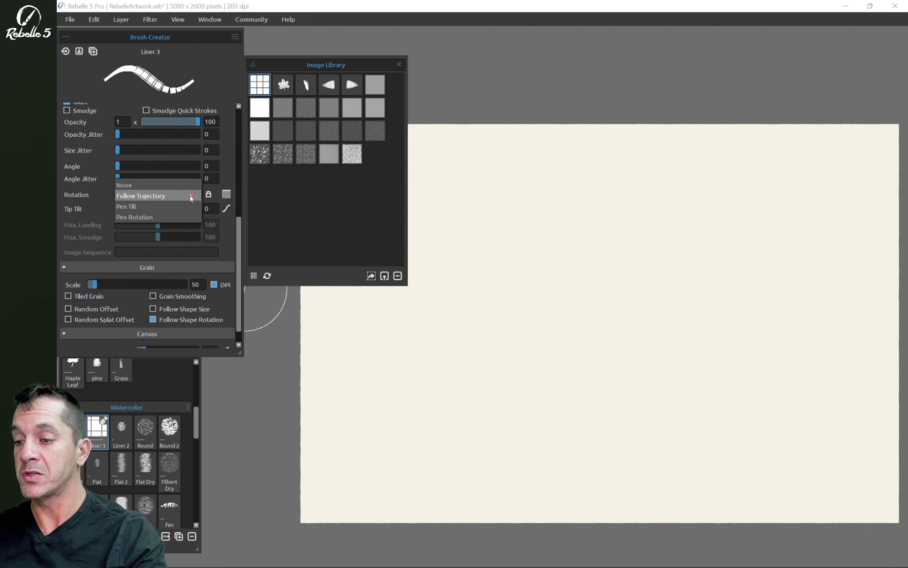
left_click(175, 205)
mouse_move(494, 177)
left_mouse_down()
mouse_move(372, 366)
mouse_move(329, 404)
left_mouse_up()
mouse_move(547, 181)
left_mouse_down()
mouse_move(436, 365)
mouse_move(392, 416)
left_mouse_up()
mouse_move(486, 363)
left_mouse_down()
mouse_move(529, 379)
mouse_move(665, 329)
mouse_move(731, 278)
mouse_move(754, 328)
mouse_move(761, 379)
mouse_move(750, 426)
mouse_move(648, 446)
mouse_move(513, 451)
mouse_move(446, 469)
mouse_move(373, 515)
mouse_move(239, 218)
left_mouse_up()
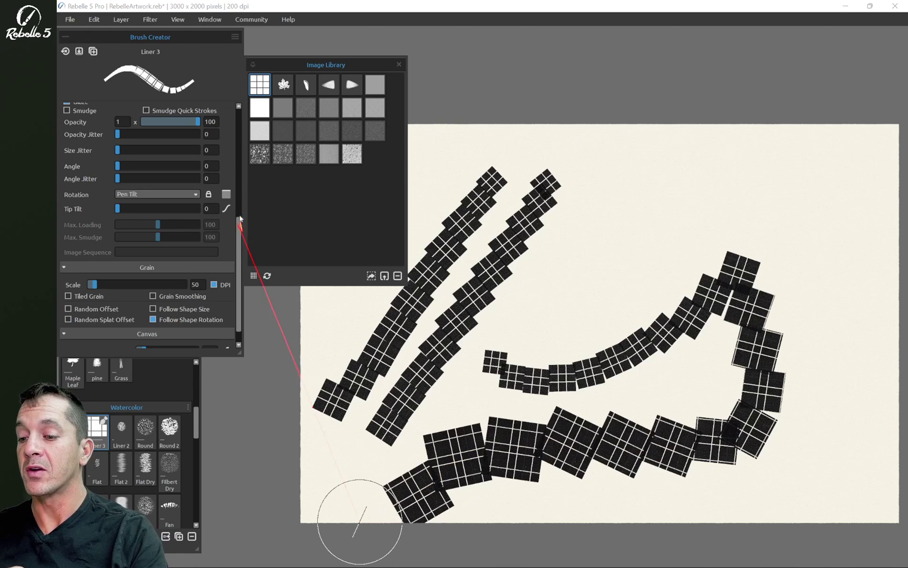
scroll(236, 173, "up", 10)
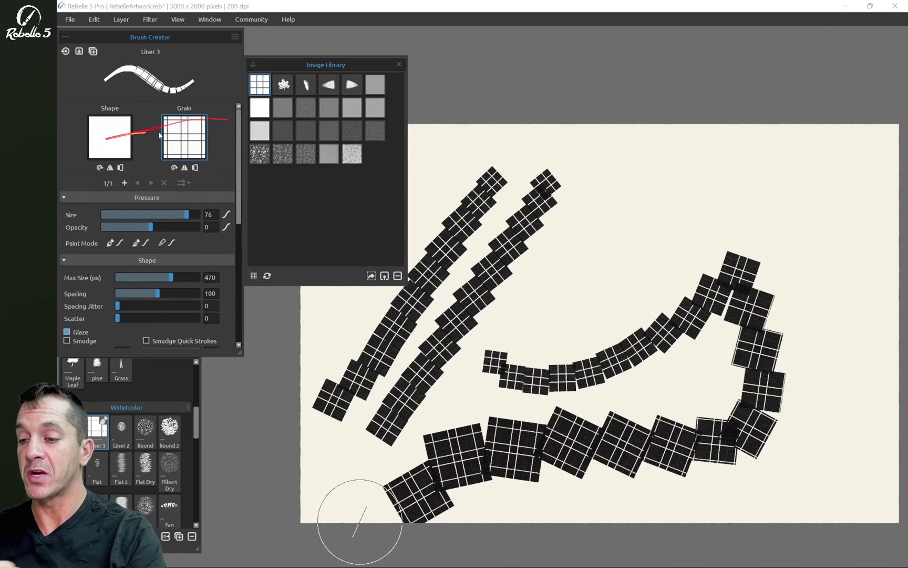
- Paint one looping grid stroke combining Follow Trajectory rotation with all grain options enabled
left_click_drag(238, 140, 239, 276)
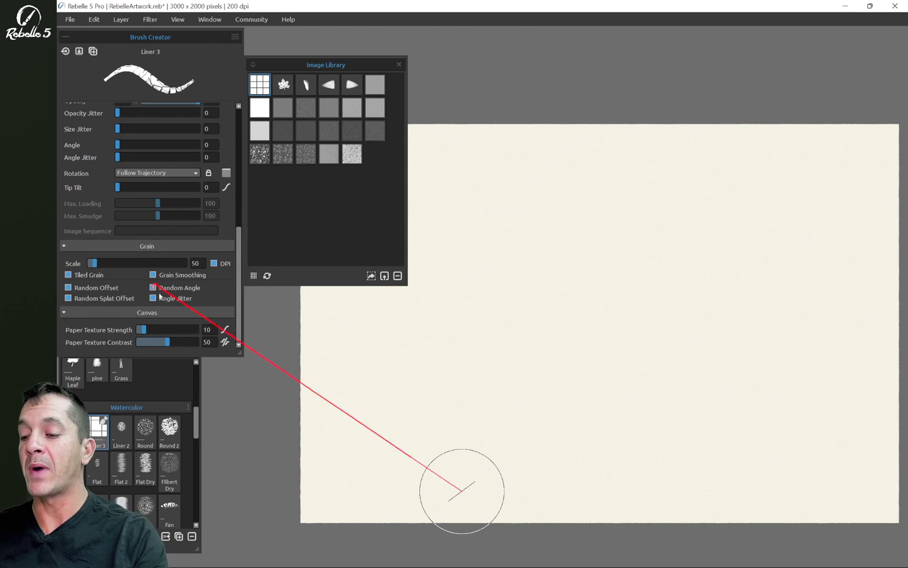
mouse_move(336, 363)
left_mouse_down()
mouse_move(404, 324)
mouse_move(439, 352)
mouse_move(510, 304)
mouse_move(556, 204)
mouse_move(523, 414)
mouse_move(643, 455)
left_mouse_up()
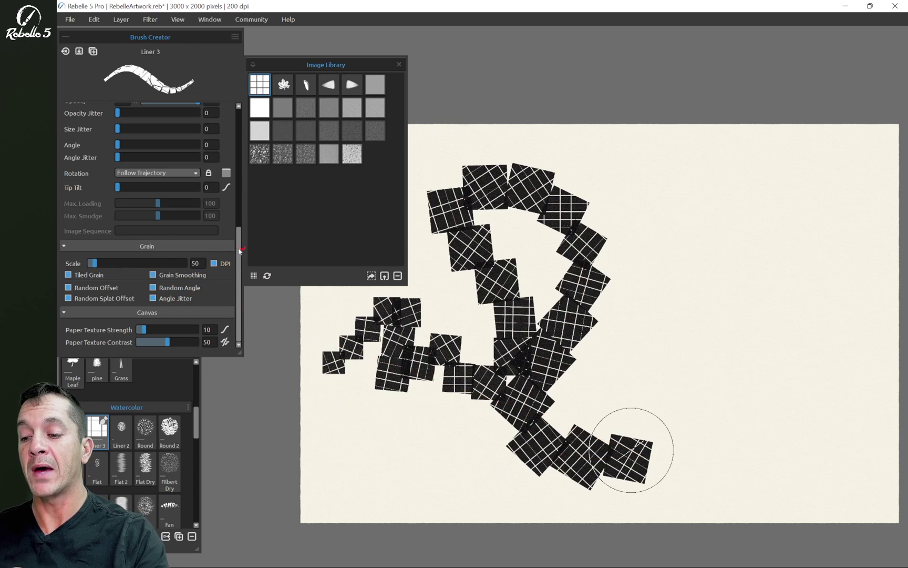
scroll(240, 250, "up", 1)
scroll(240, 250, "down", 1)
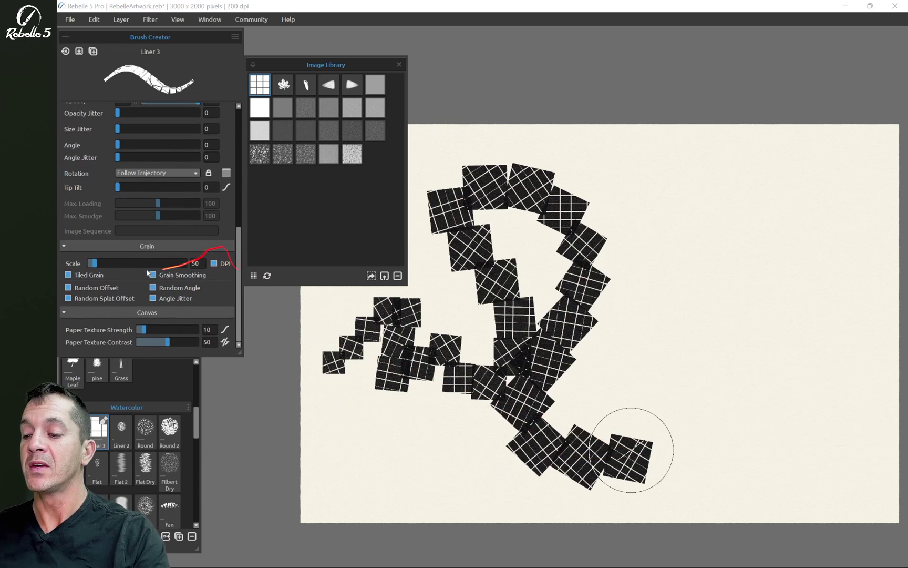